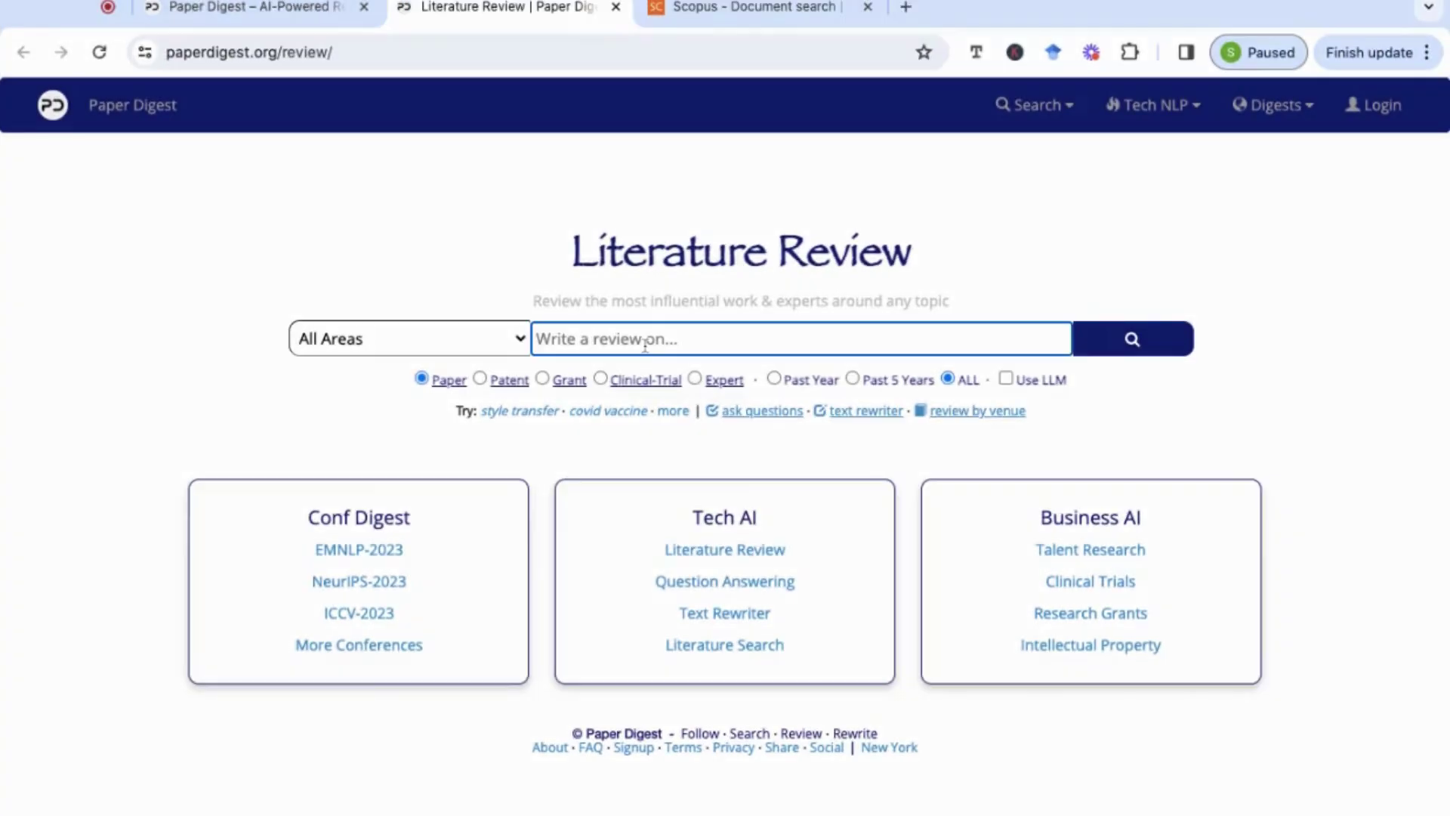
Generate a Paper Digest review for 'computer and collaborative learning and higher education'.
click(648, 345)
text(com)
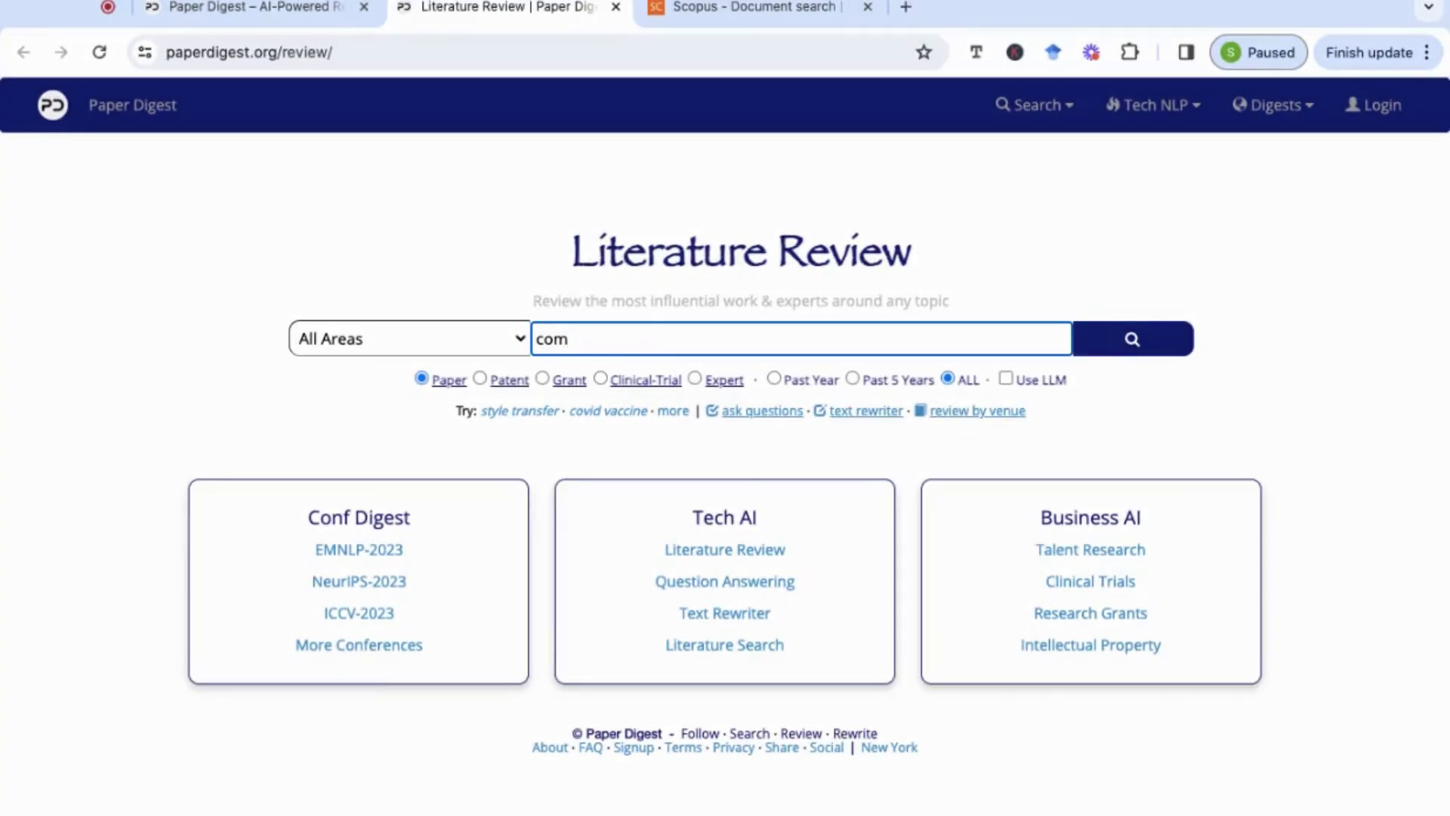
text(puter and collaborative learn)
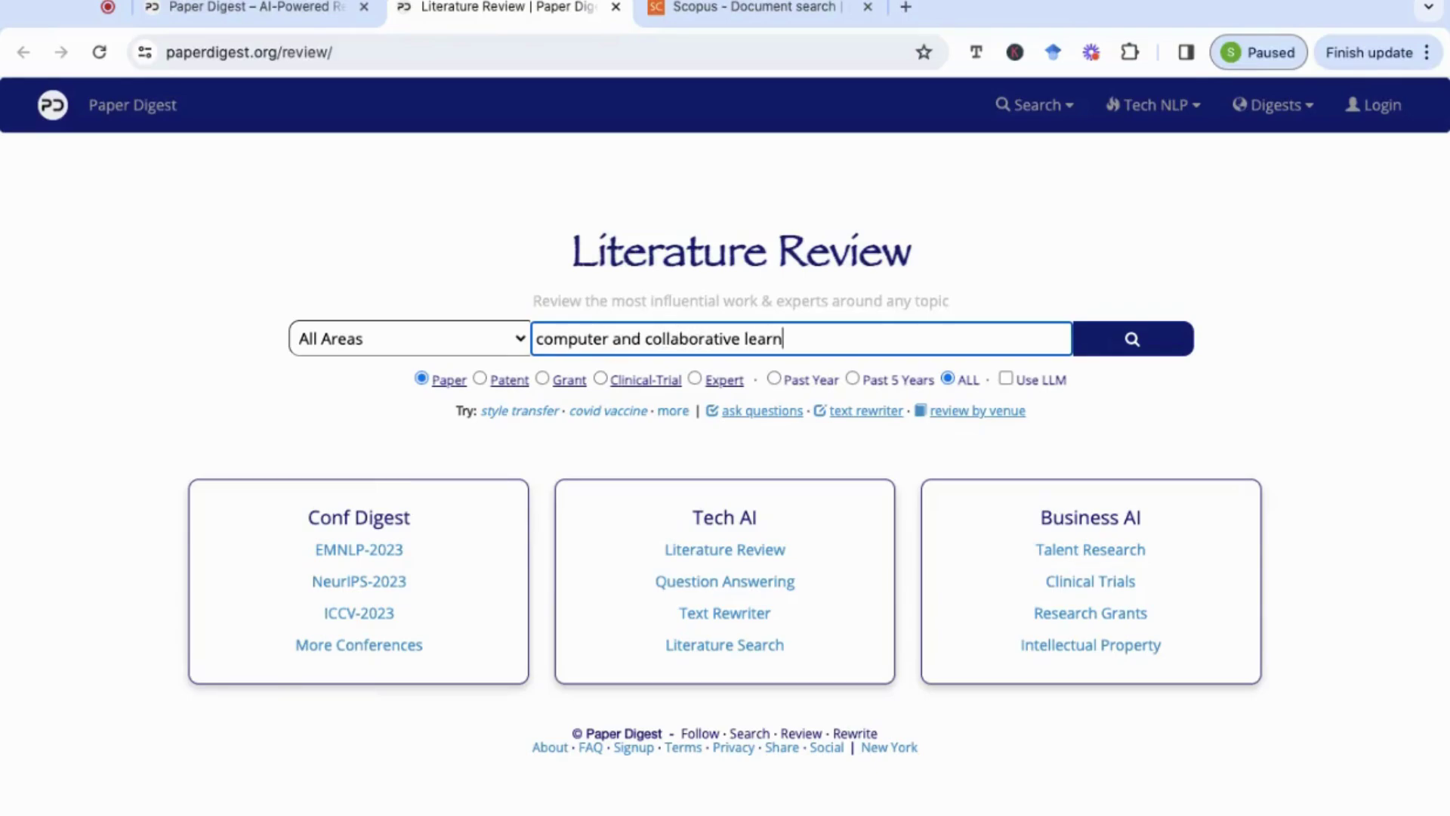
text(ing and higher)
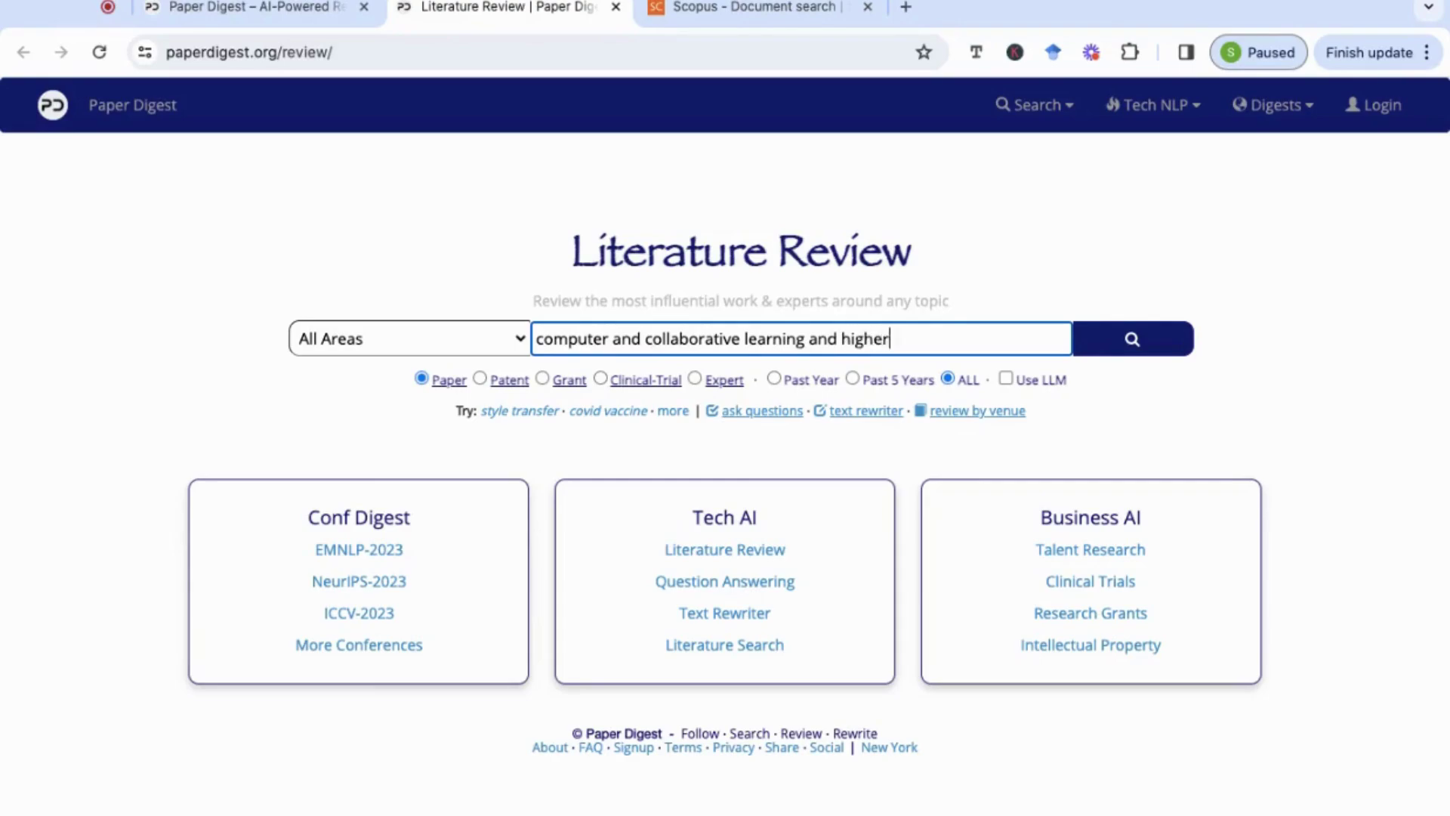
text( education)
click(1152, 352)
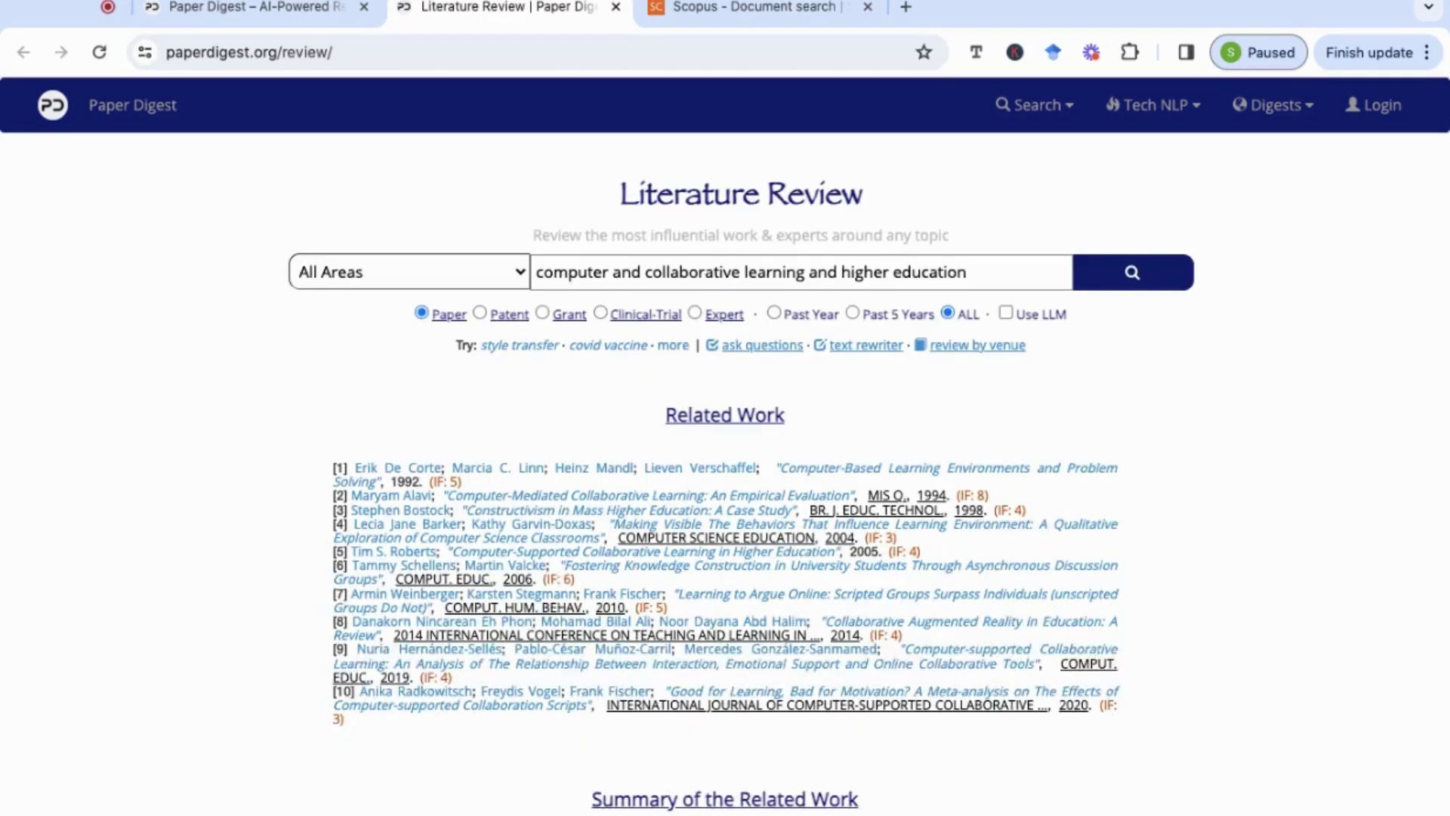
Read through the Summary of the Related Work, then move to the Scopus document search.
scroll(738, 593, down, 1)
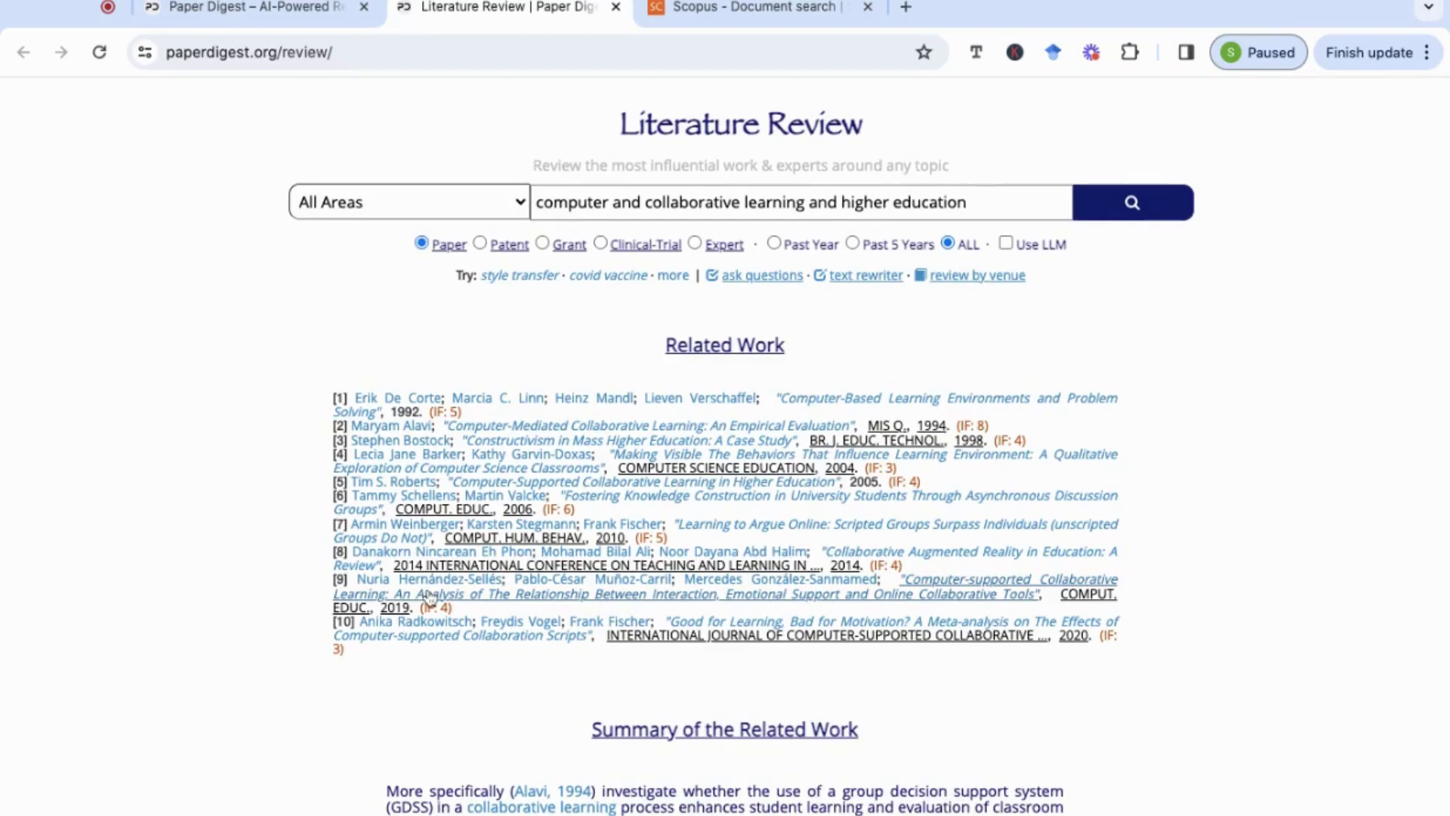
scroll(782, 636, down, 2)
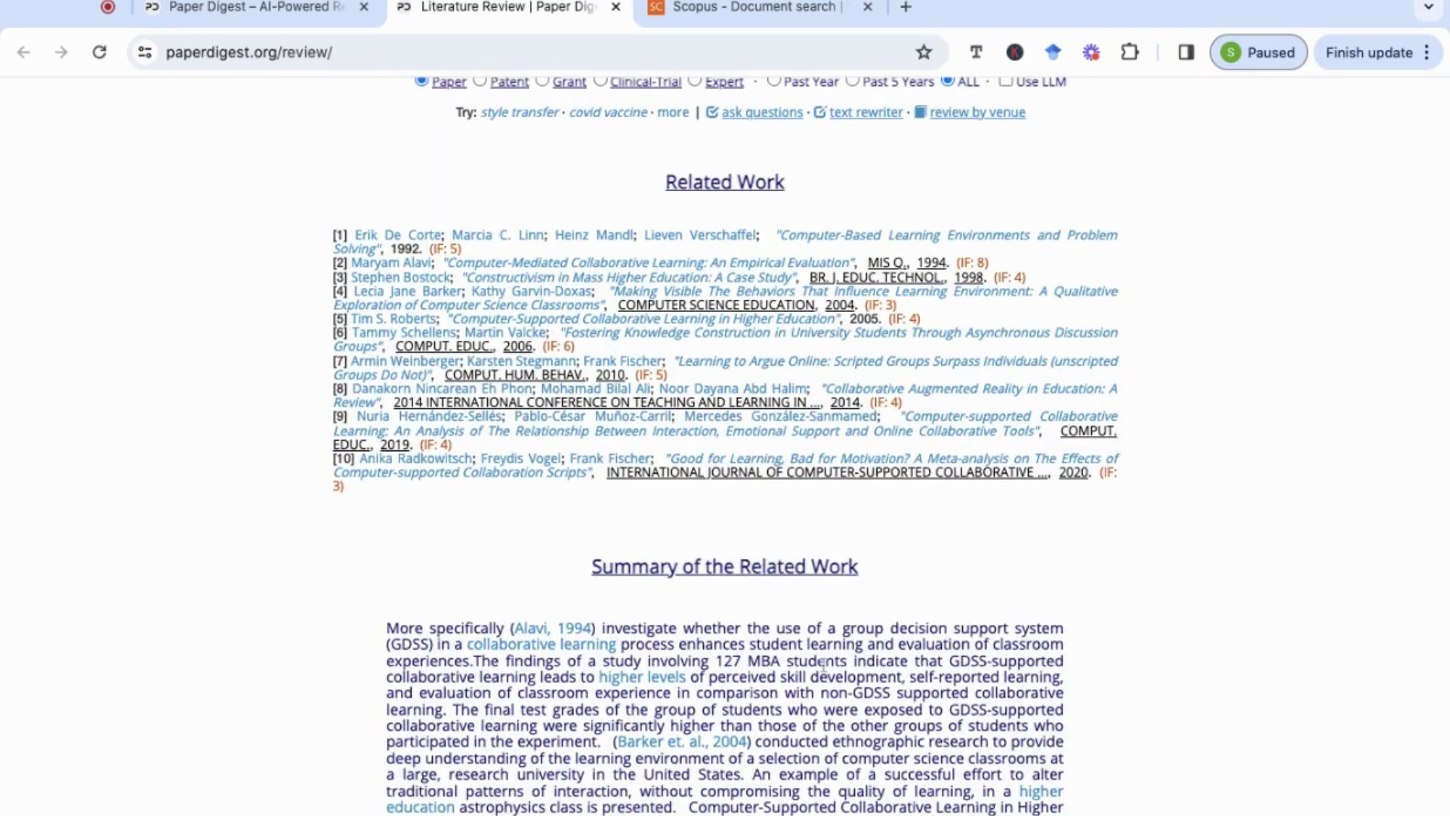
scroll(823, 663, down, 5)
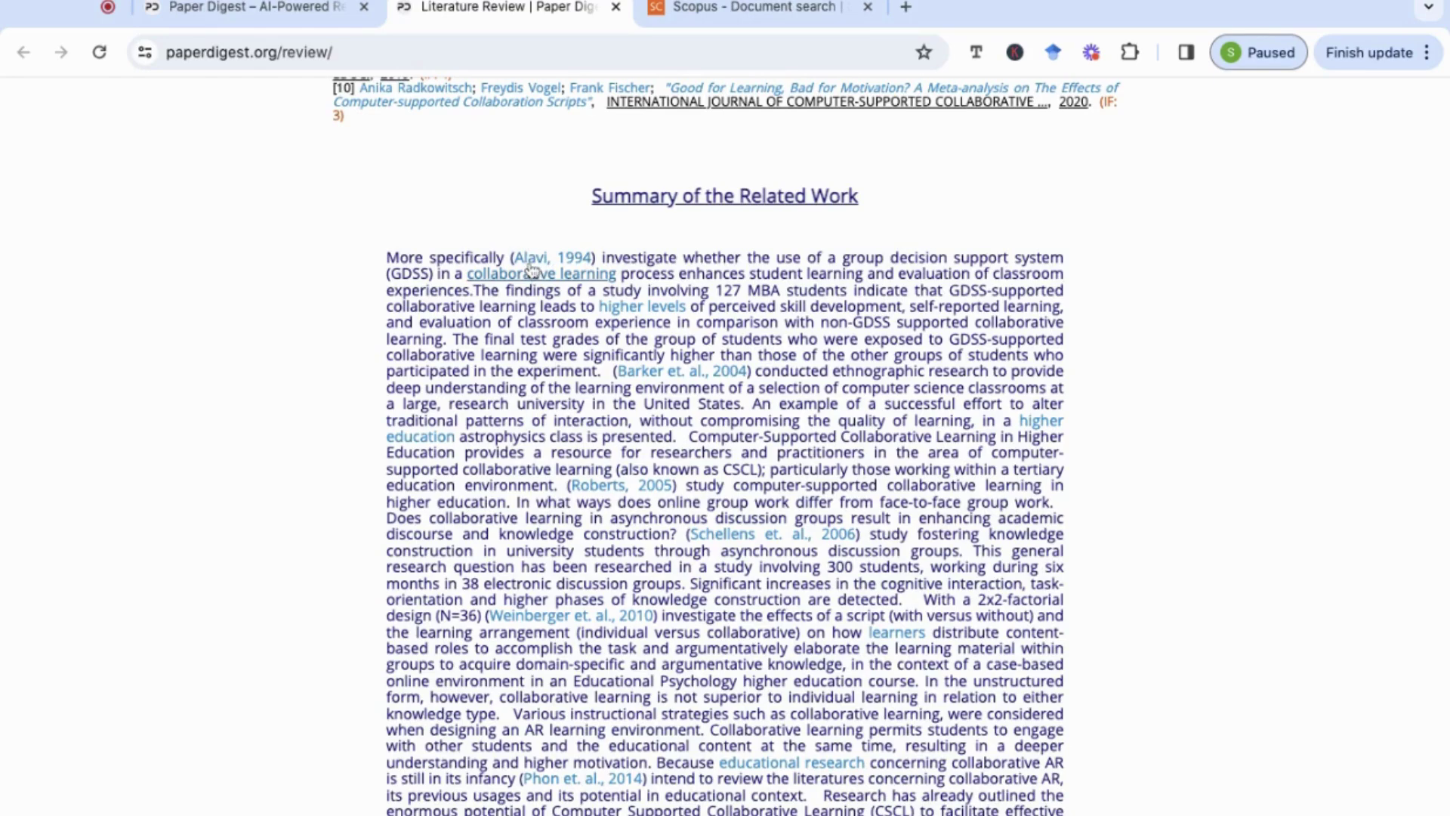
scroll(641, 386, down, 2)
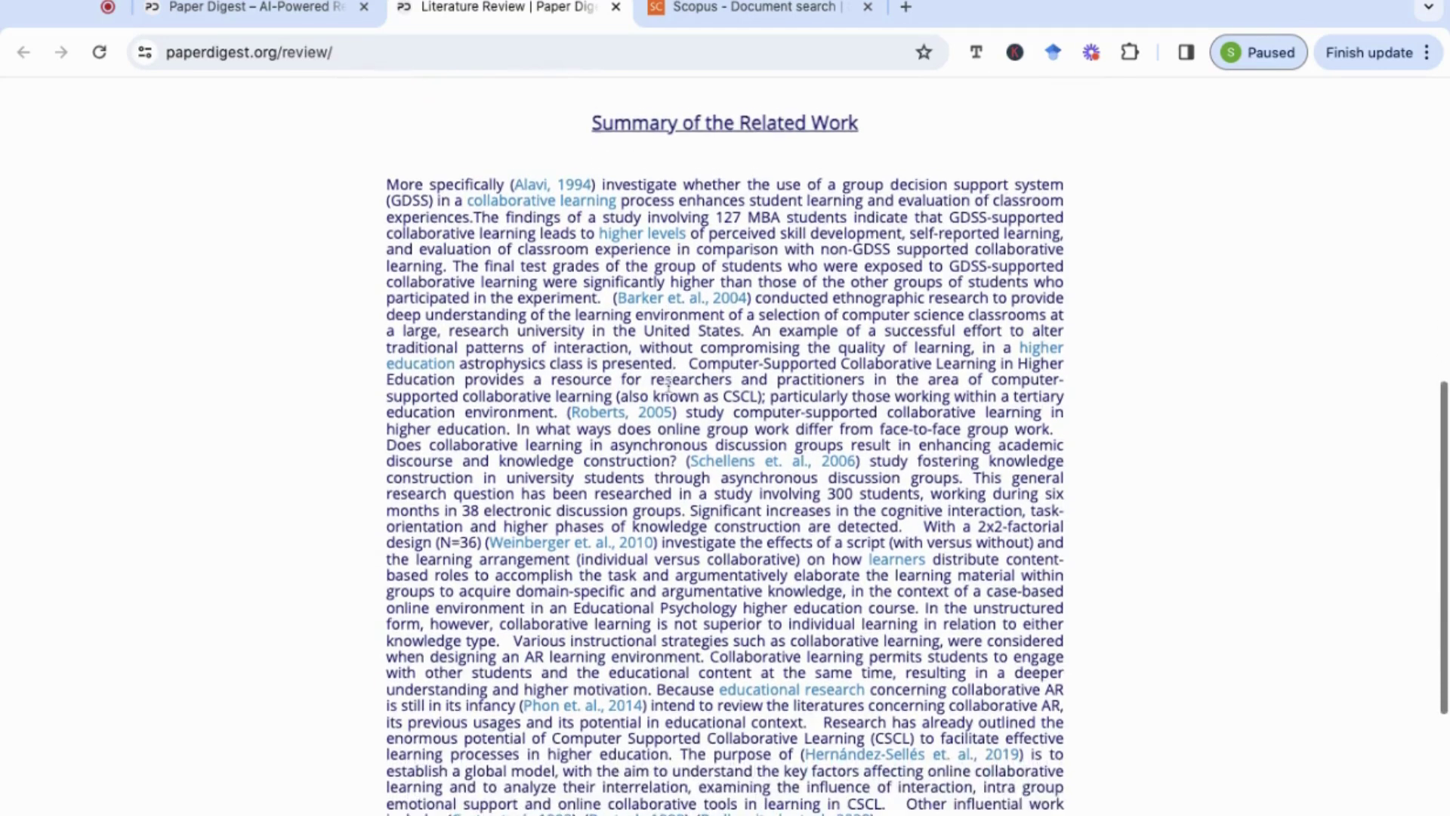
scroll(609, 418, down, 2)
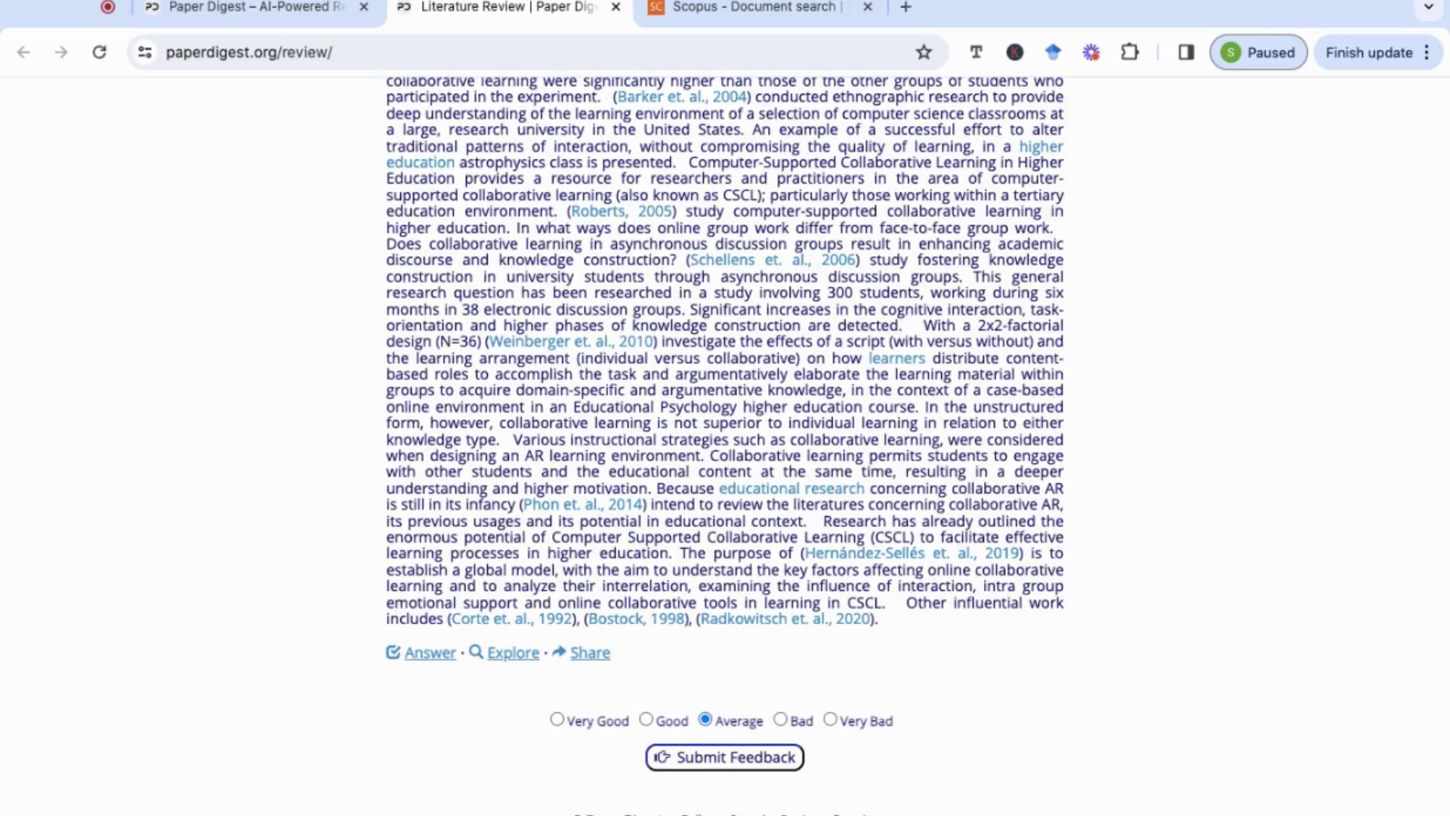
scroll(778, 644, up, 4)
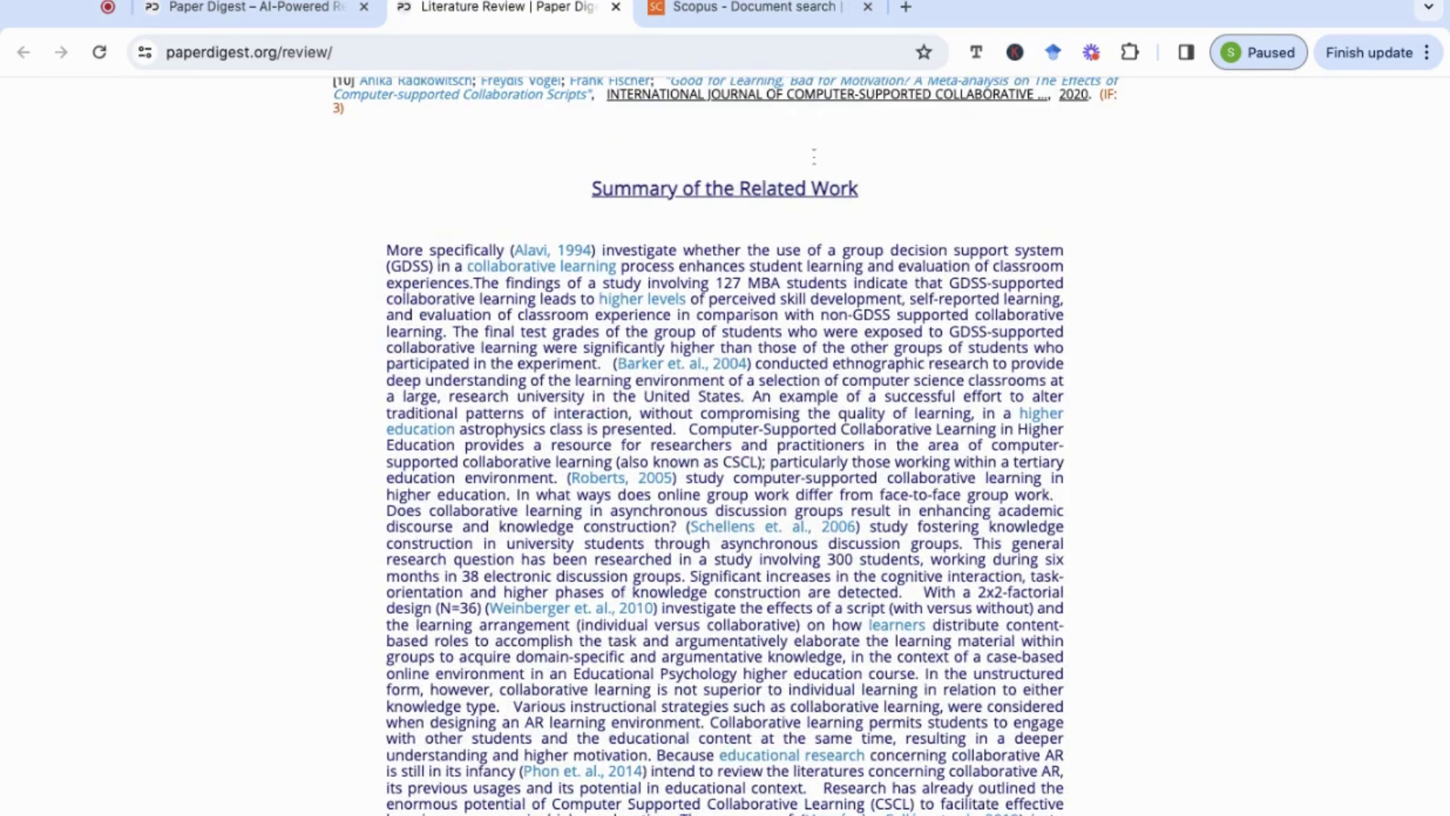
click(780, 17)
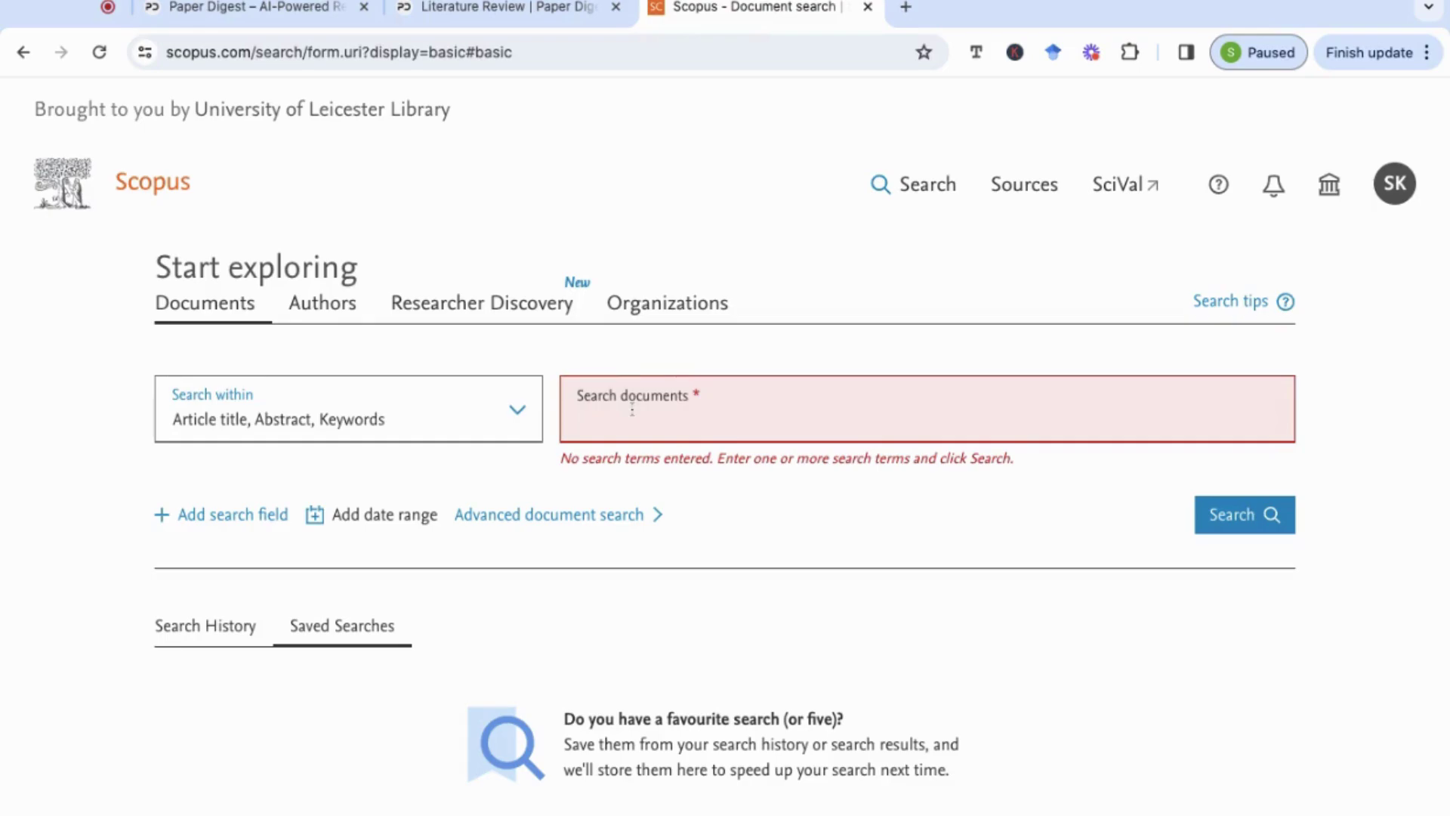
Search Scopus abstracts for computer AND "collaborative learning" AND "higher education".
text(computer)
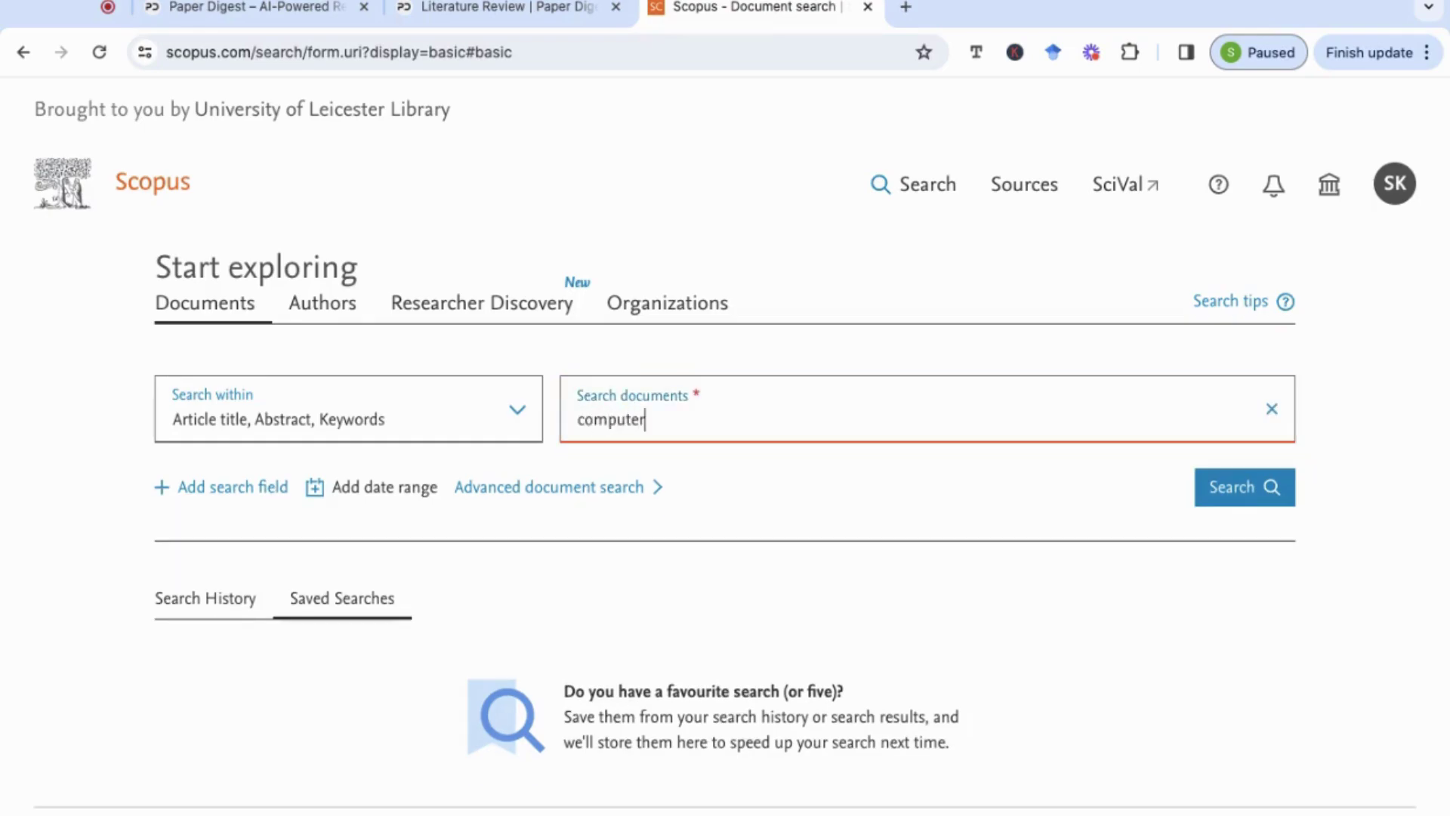
text( and "collaborative le)
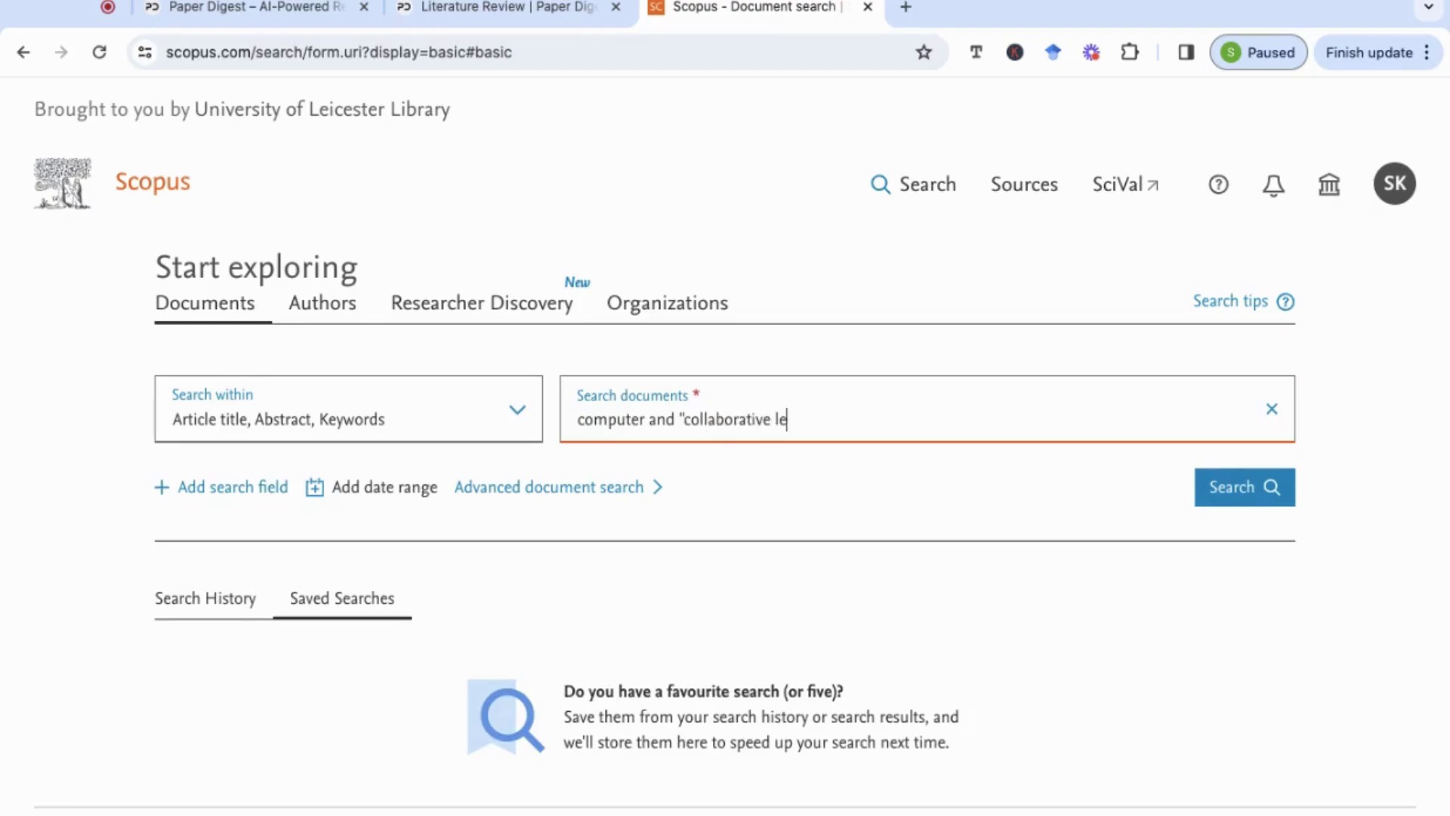
text(arning" and "hi)
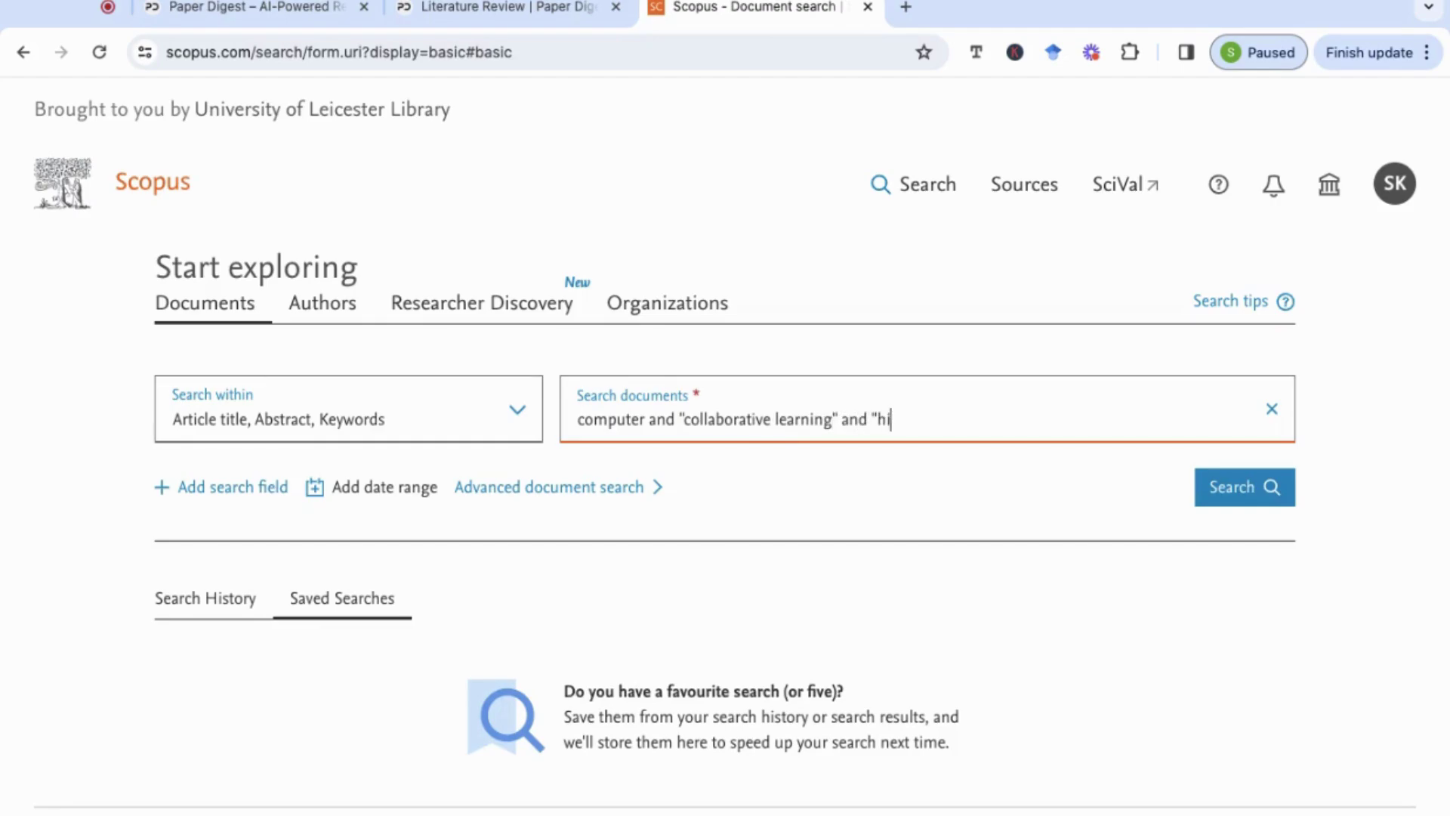
text(gher education")
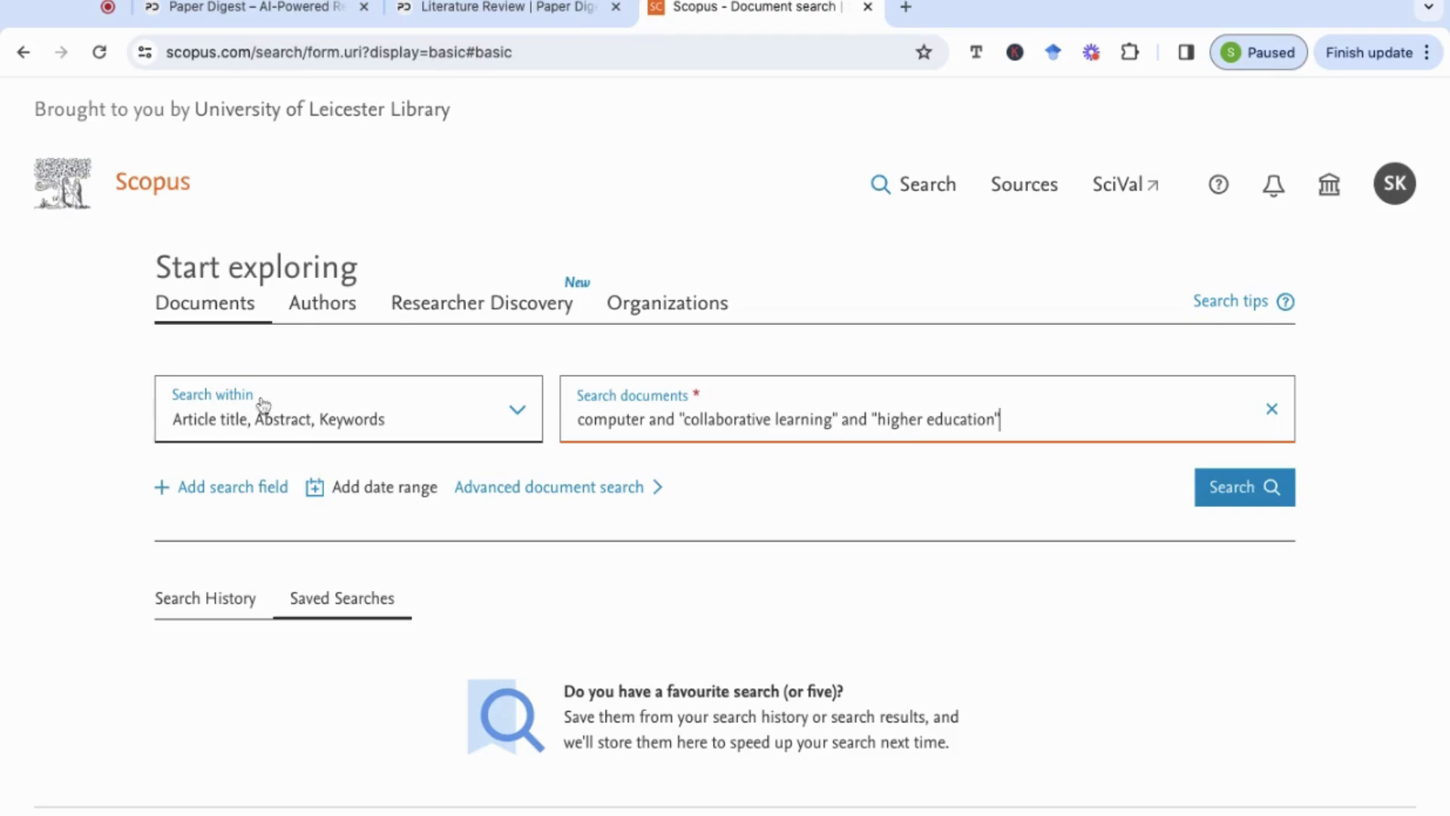
click(516, 420)
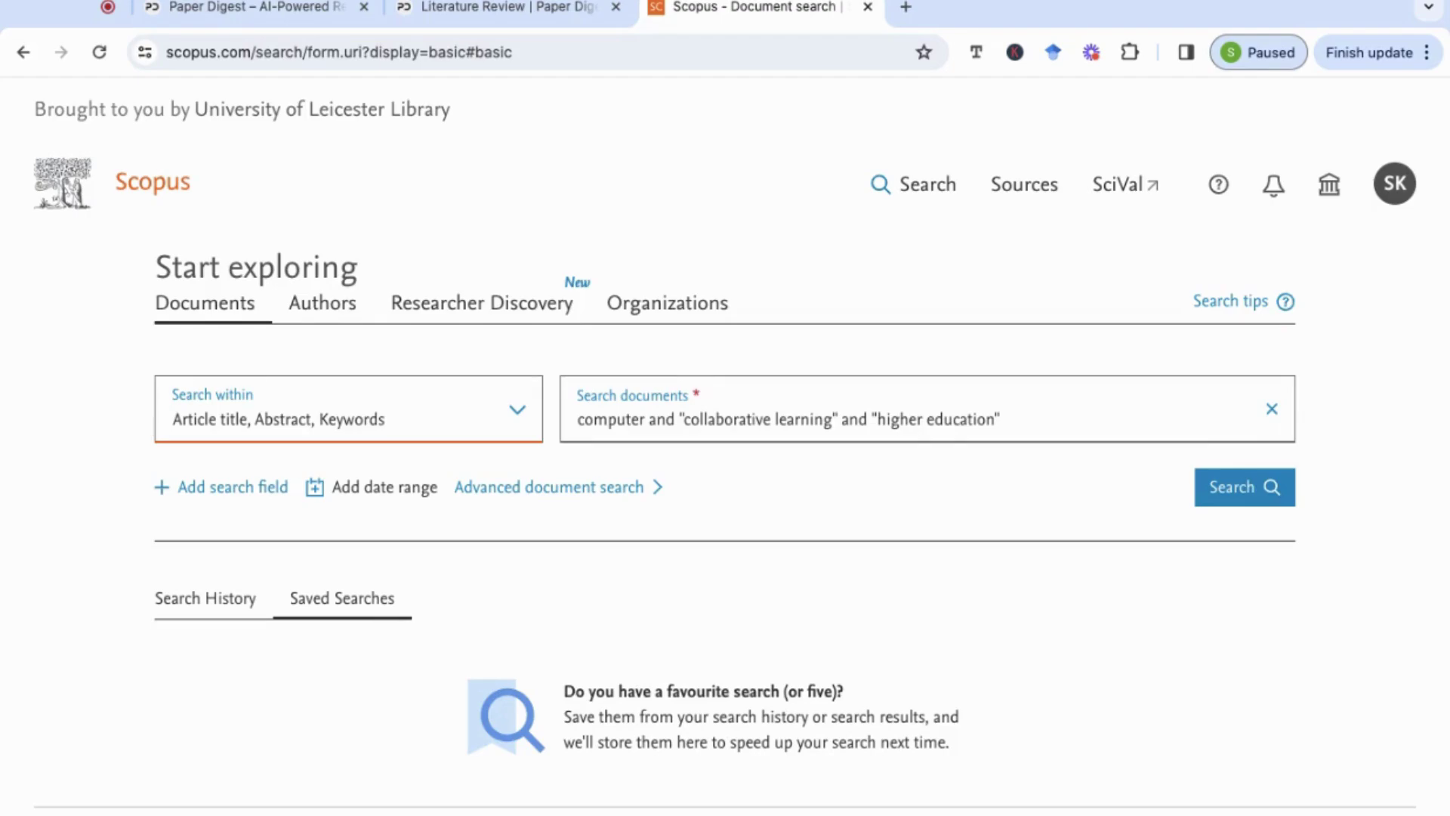
key(Down)
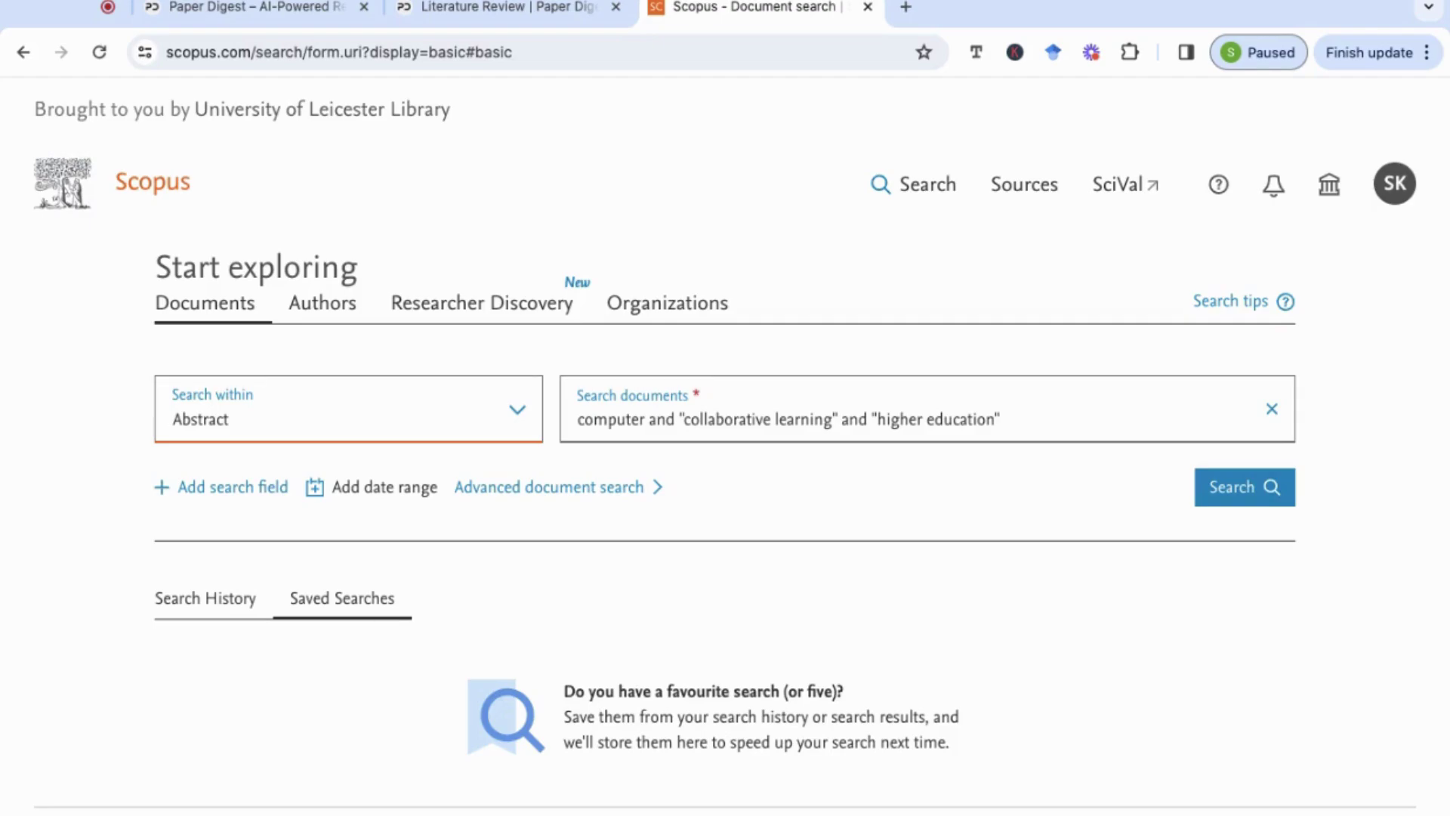
click(1245, 489)
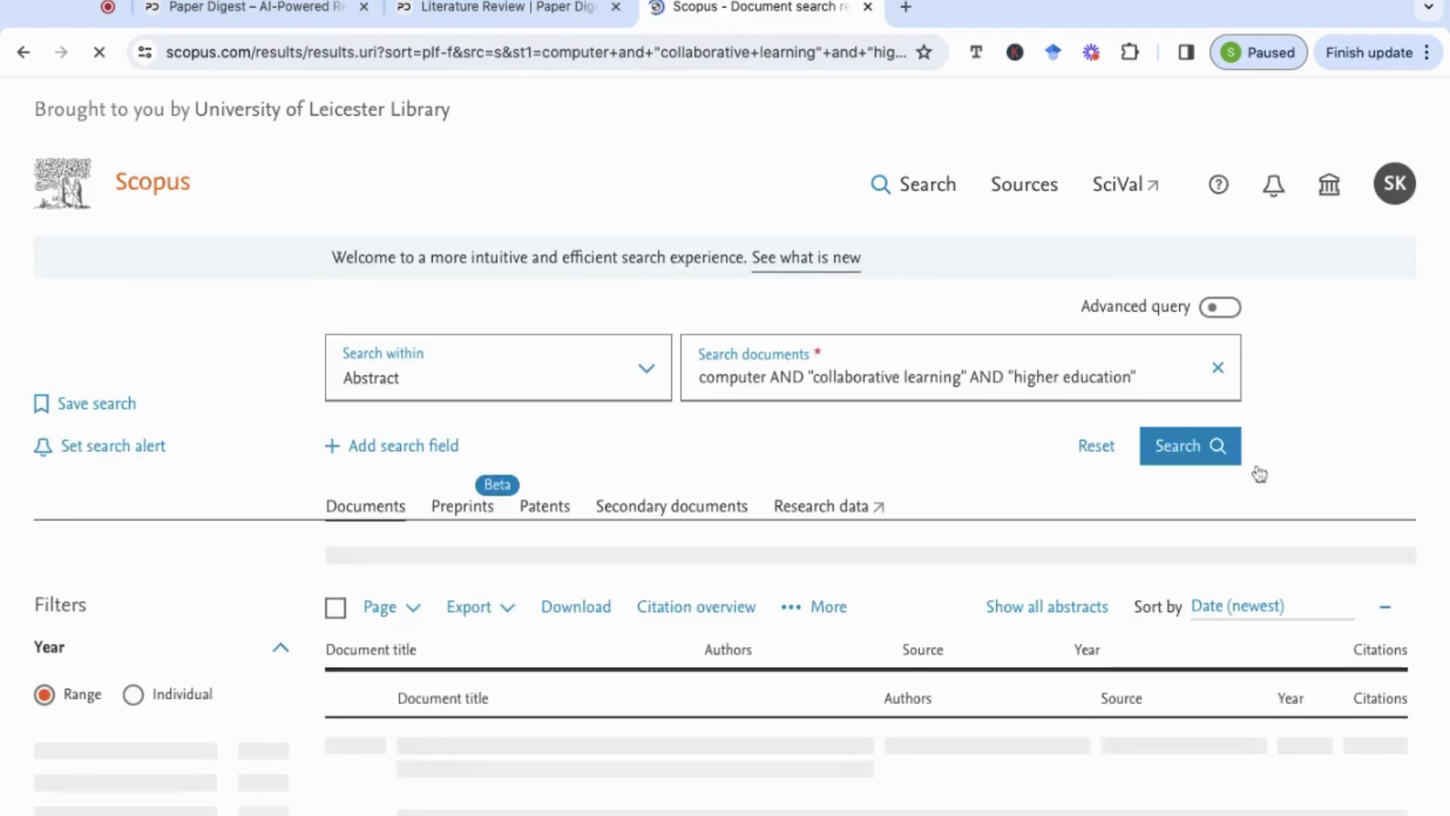
Sort the 201 Scopus results by Cited by (highest) and browse the top-cited documents.
scroll(1254, 615, down, 2)
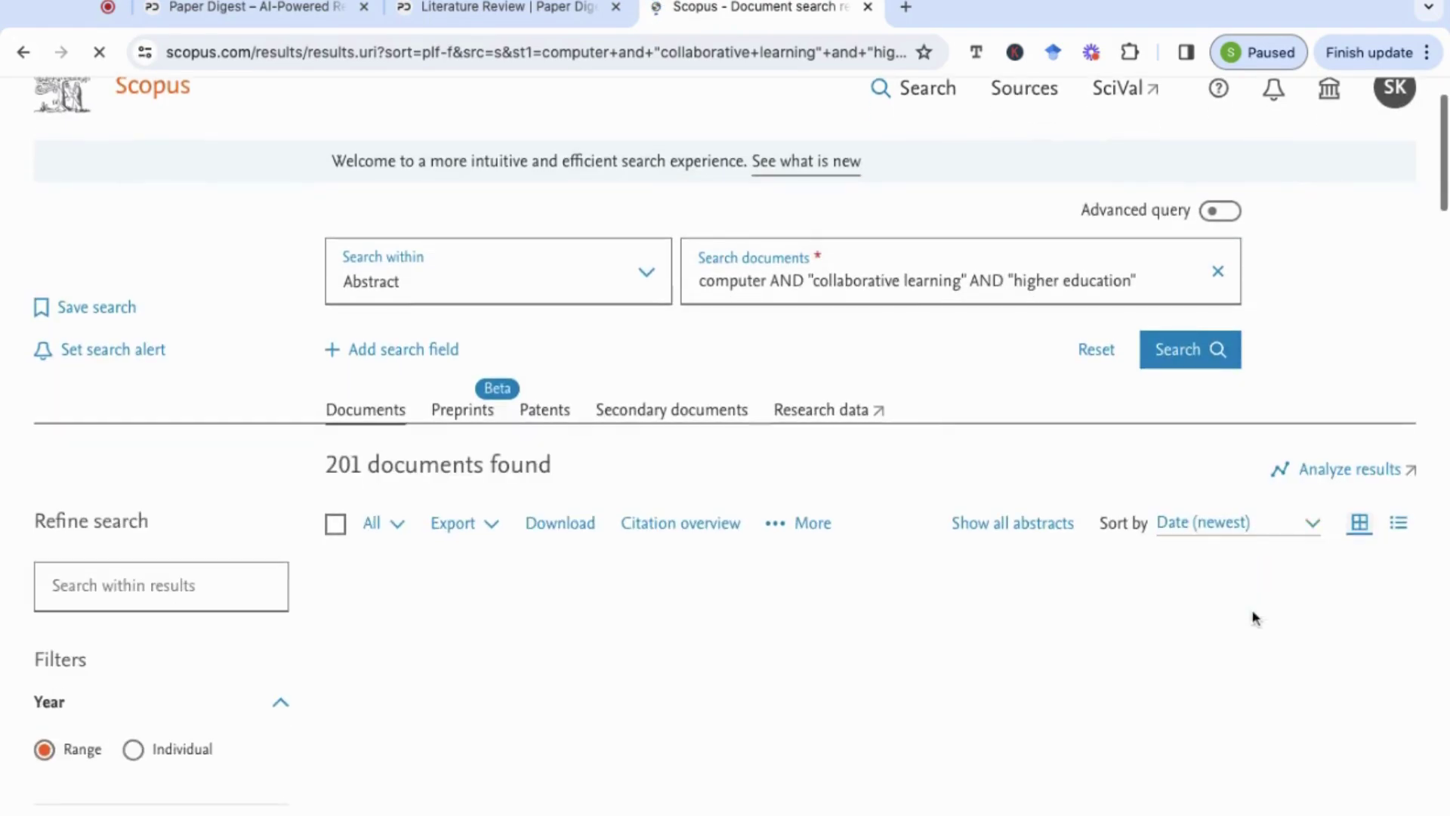
click(1315, 531)
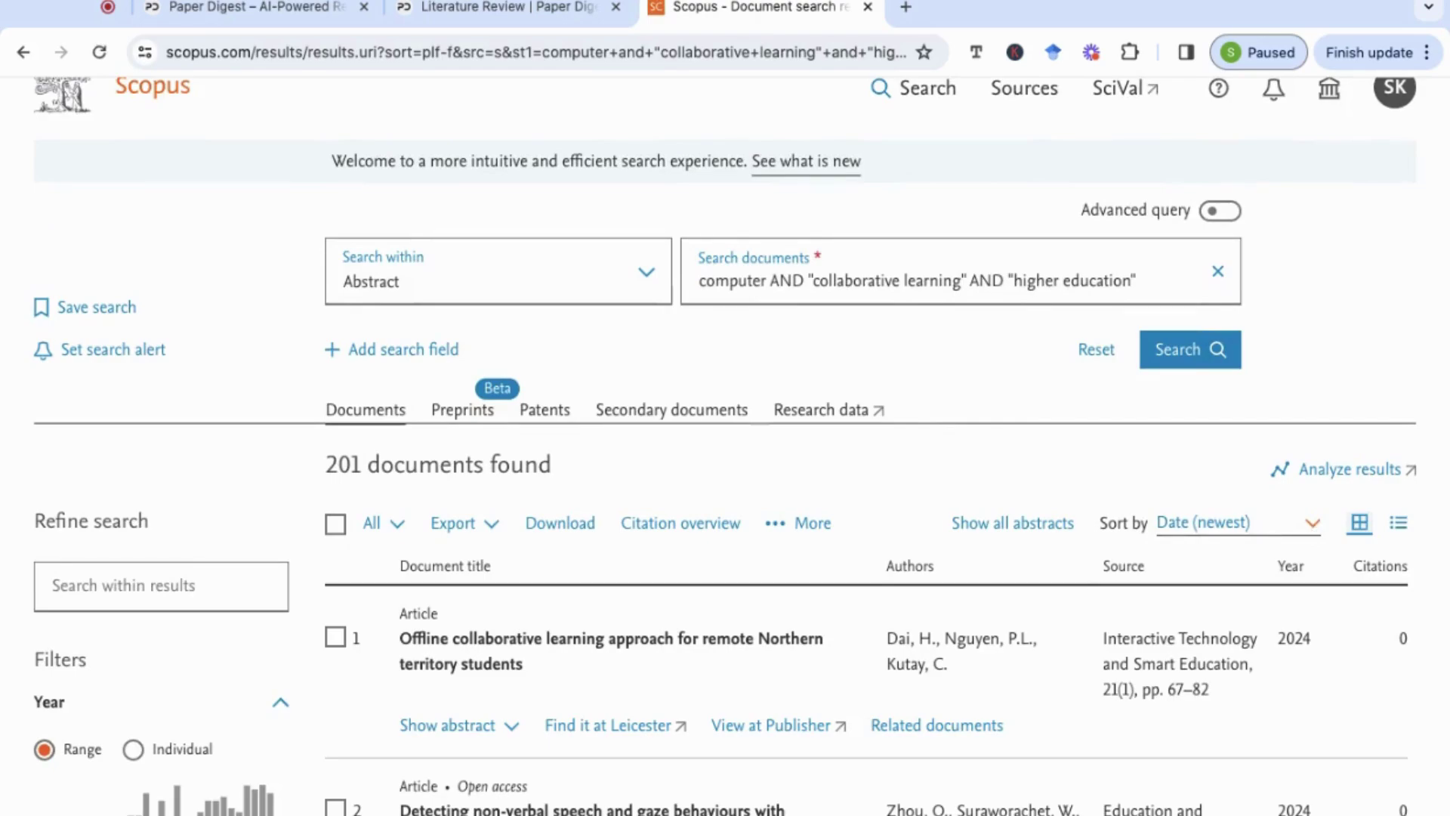
click(1208, 581)
scroll(1080, 526, down, 5)
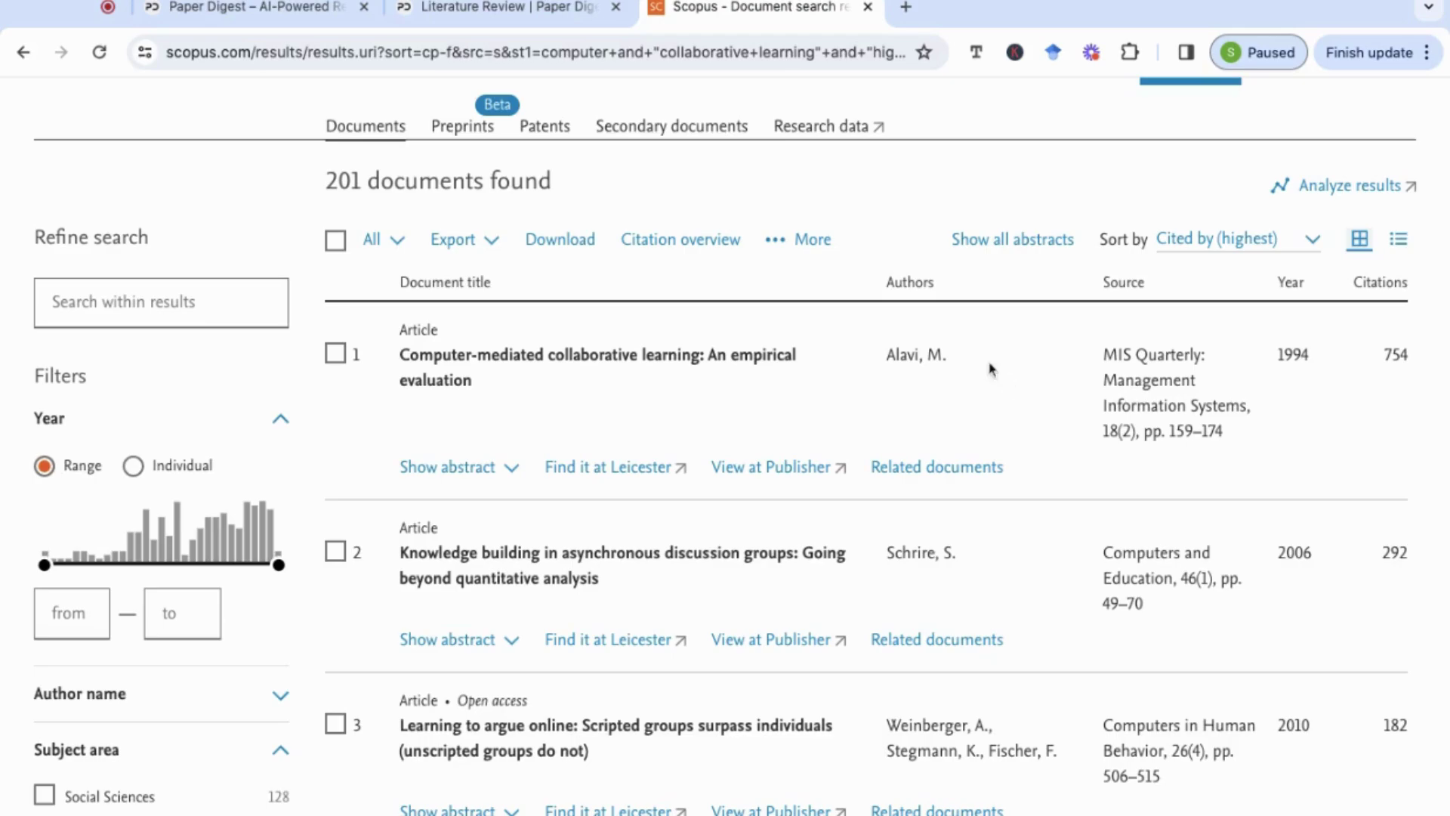
scroll(994, 374, down, 1)
scroll(994, 375, down, 2)
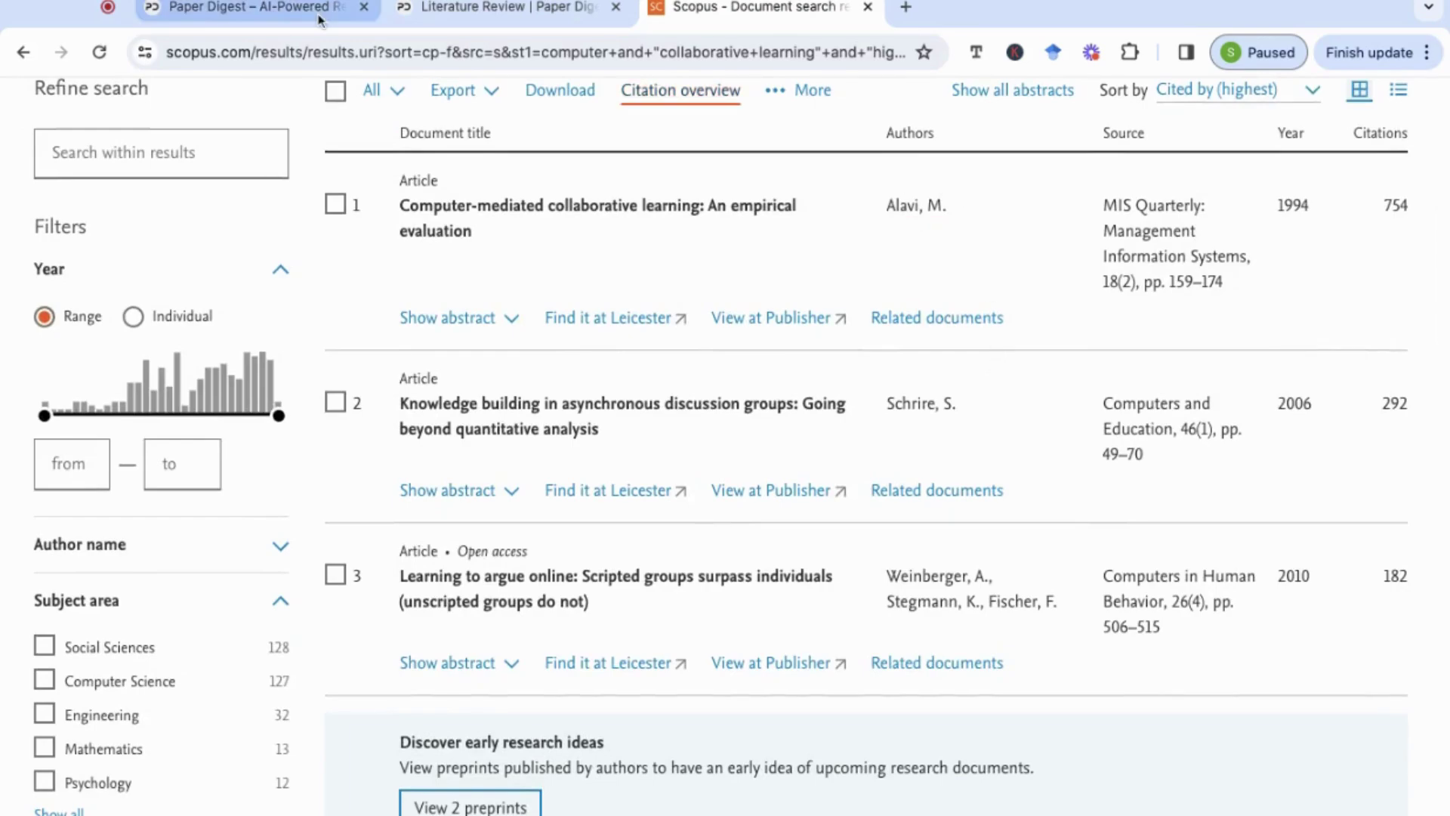
click(483, 9)
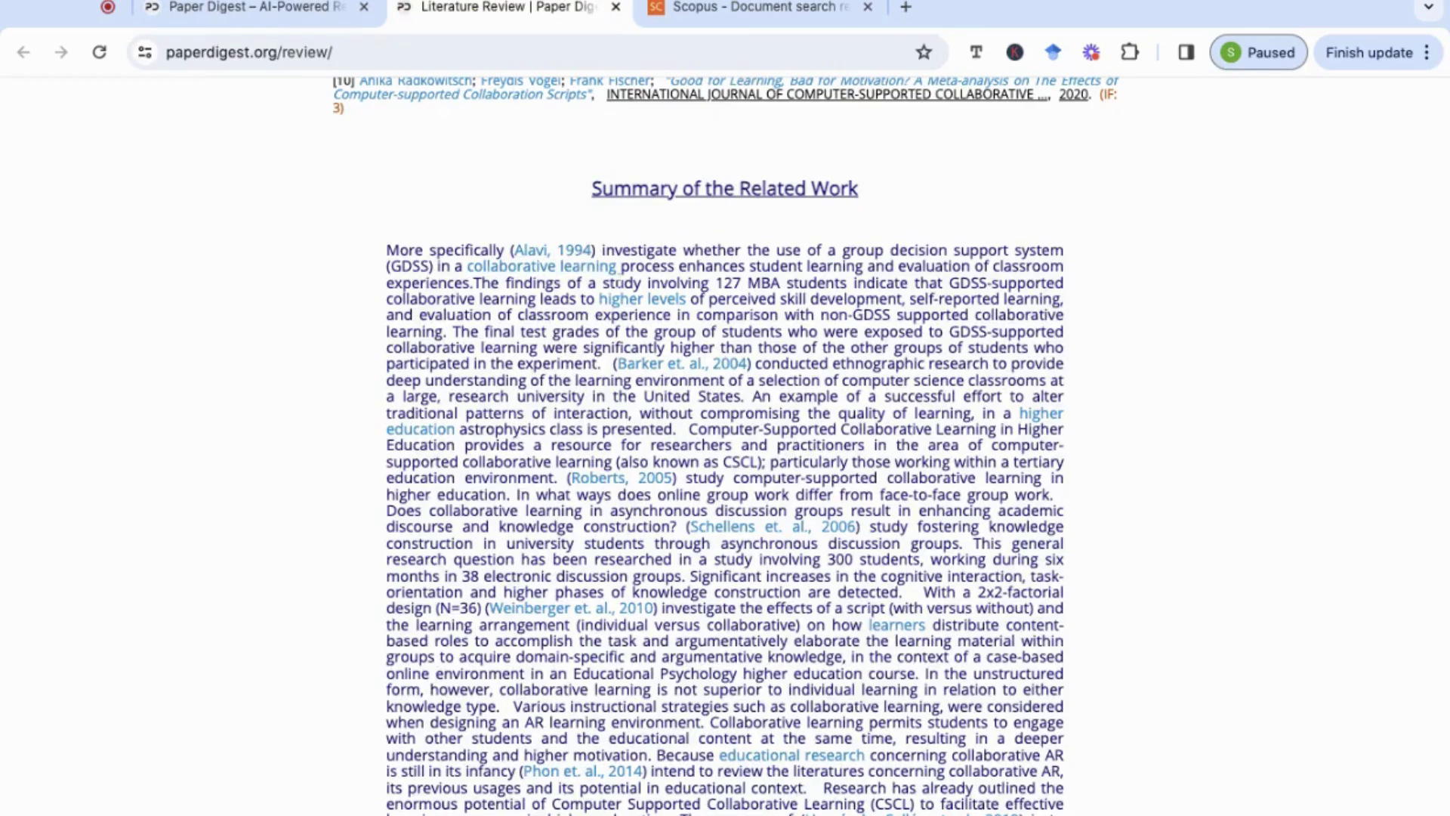
scroll(677, 349, down, 1)
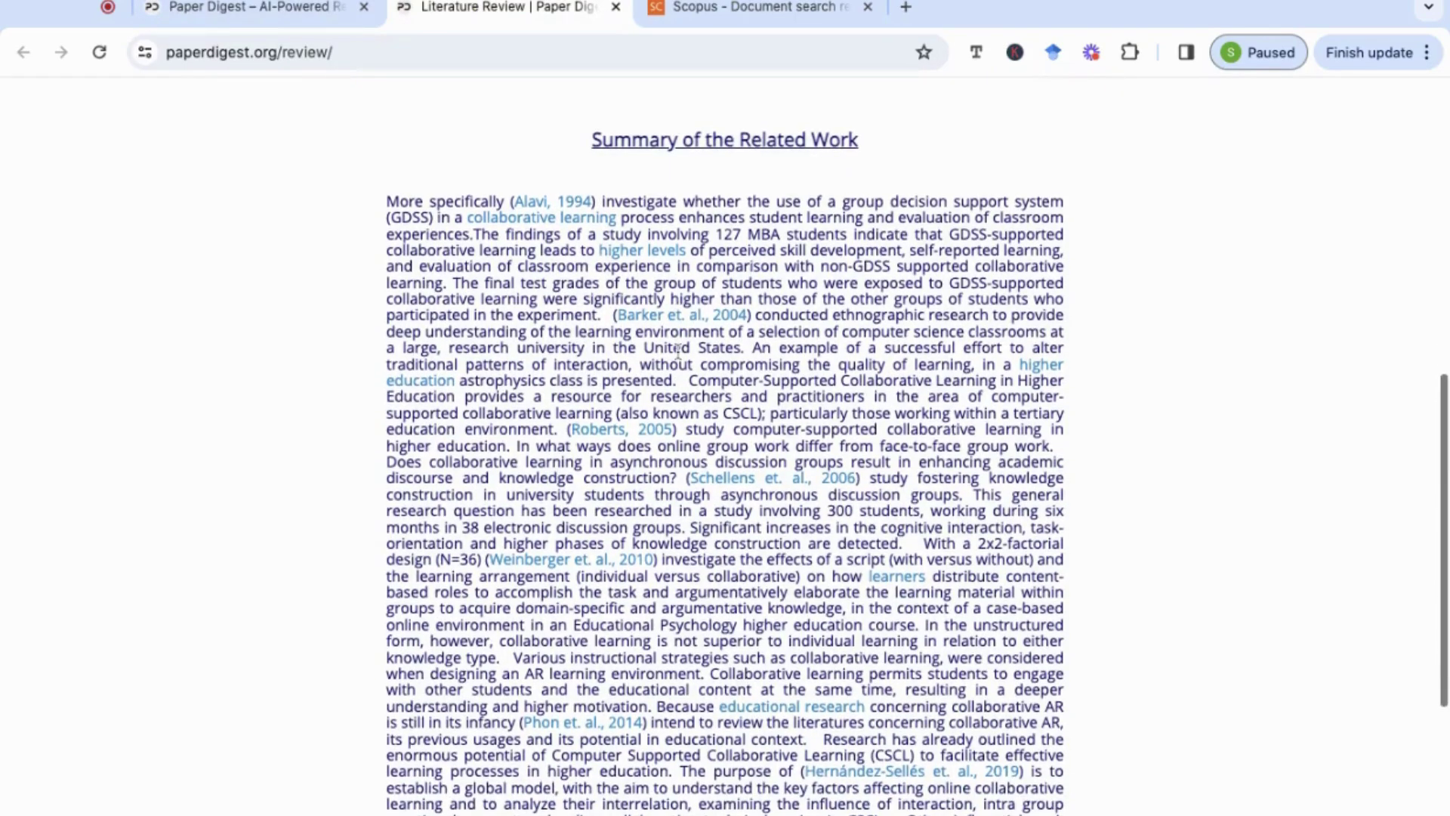
click(745, 17)
scroll(942, 443, down, 4)
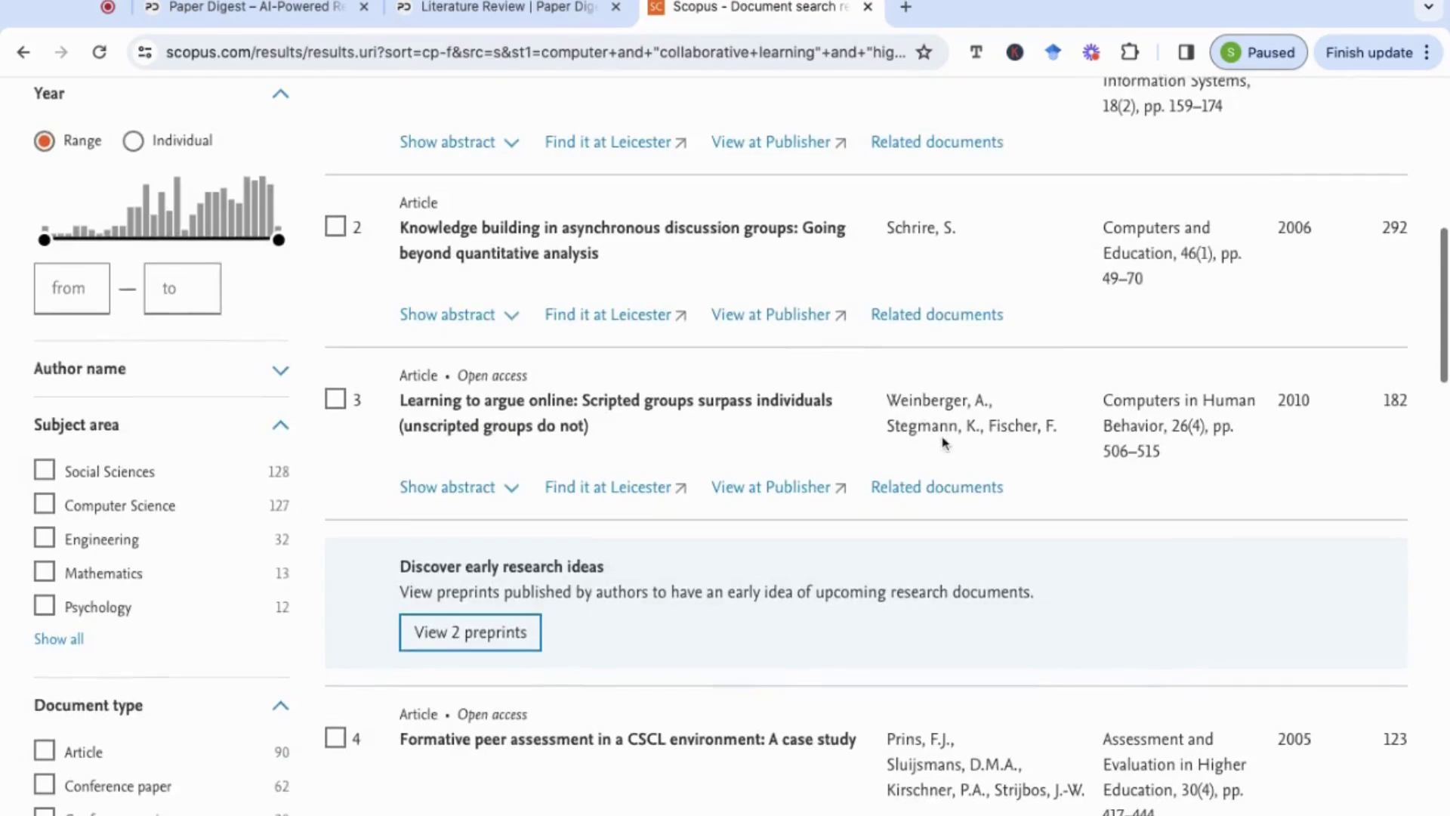
click(490, 9)
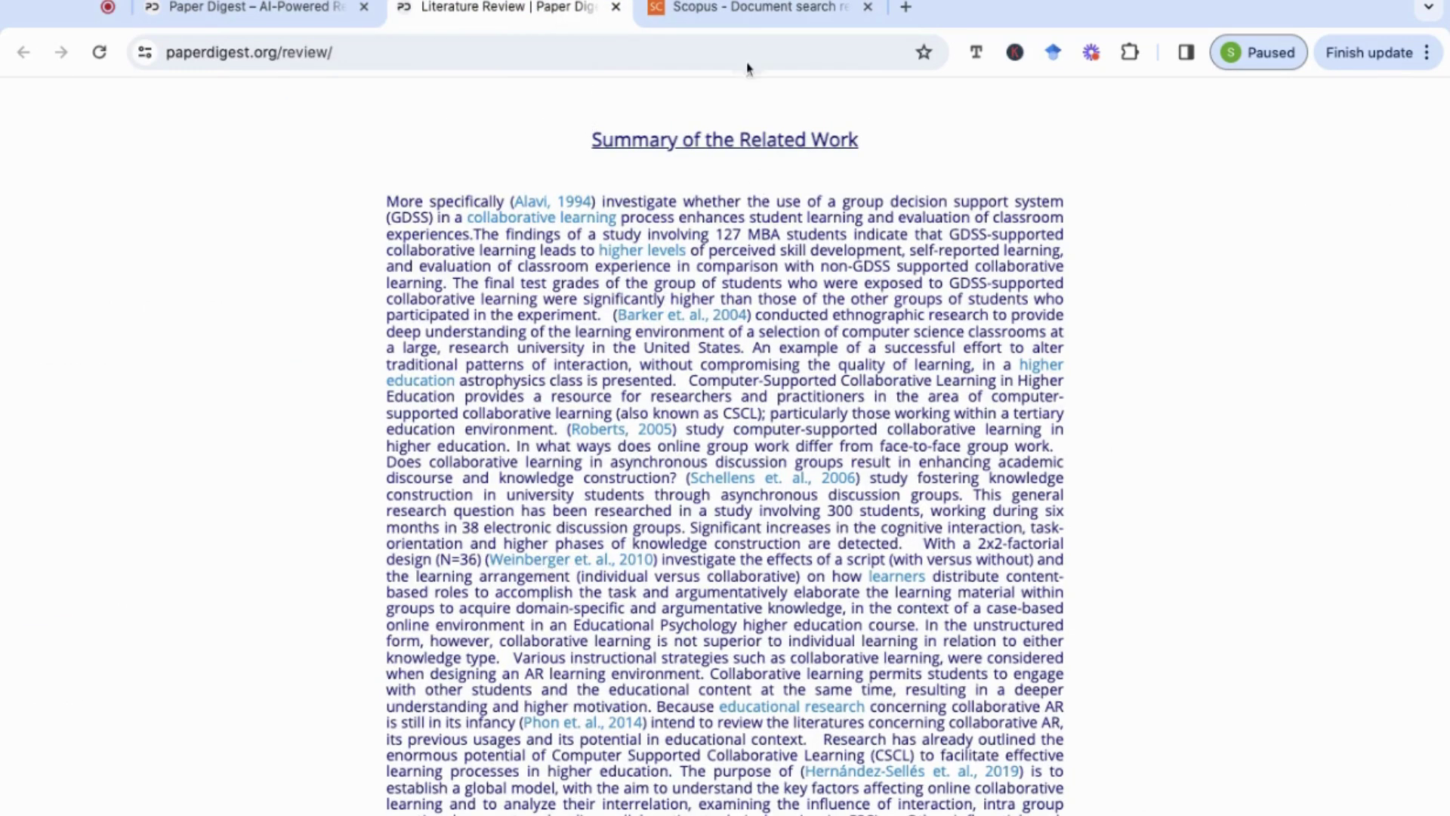
click(750, 9)
scroll(913, 419, down, 1)
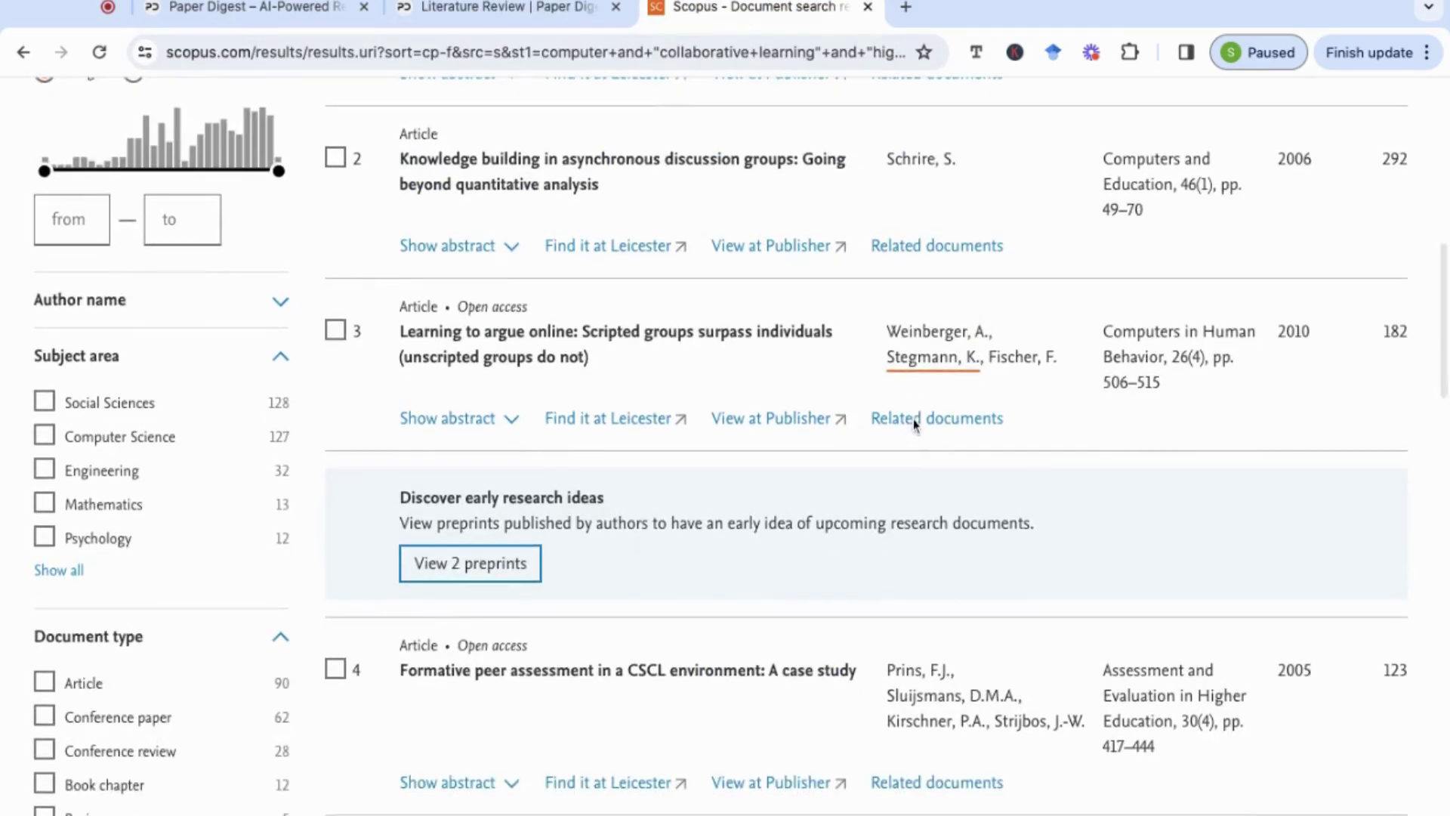
scroll(913, 419, down, 3)
scroll(936, 483, down, 3)
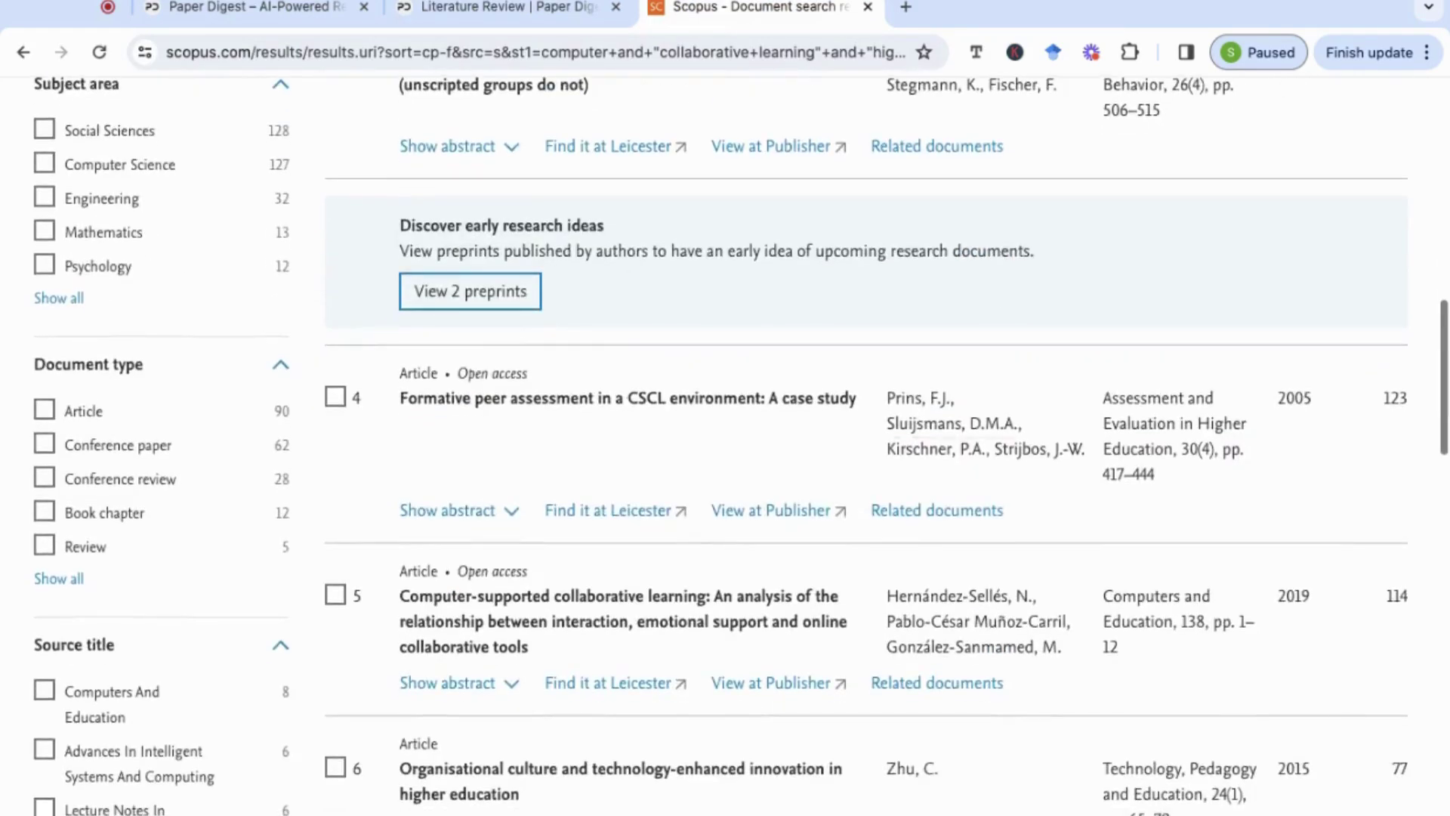
scroll(1004, 518, down, 3)
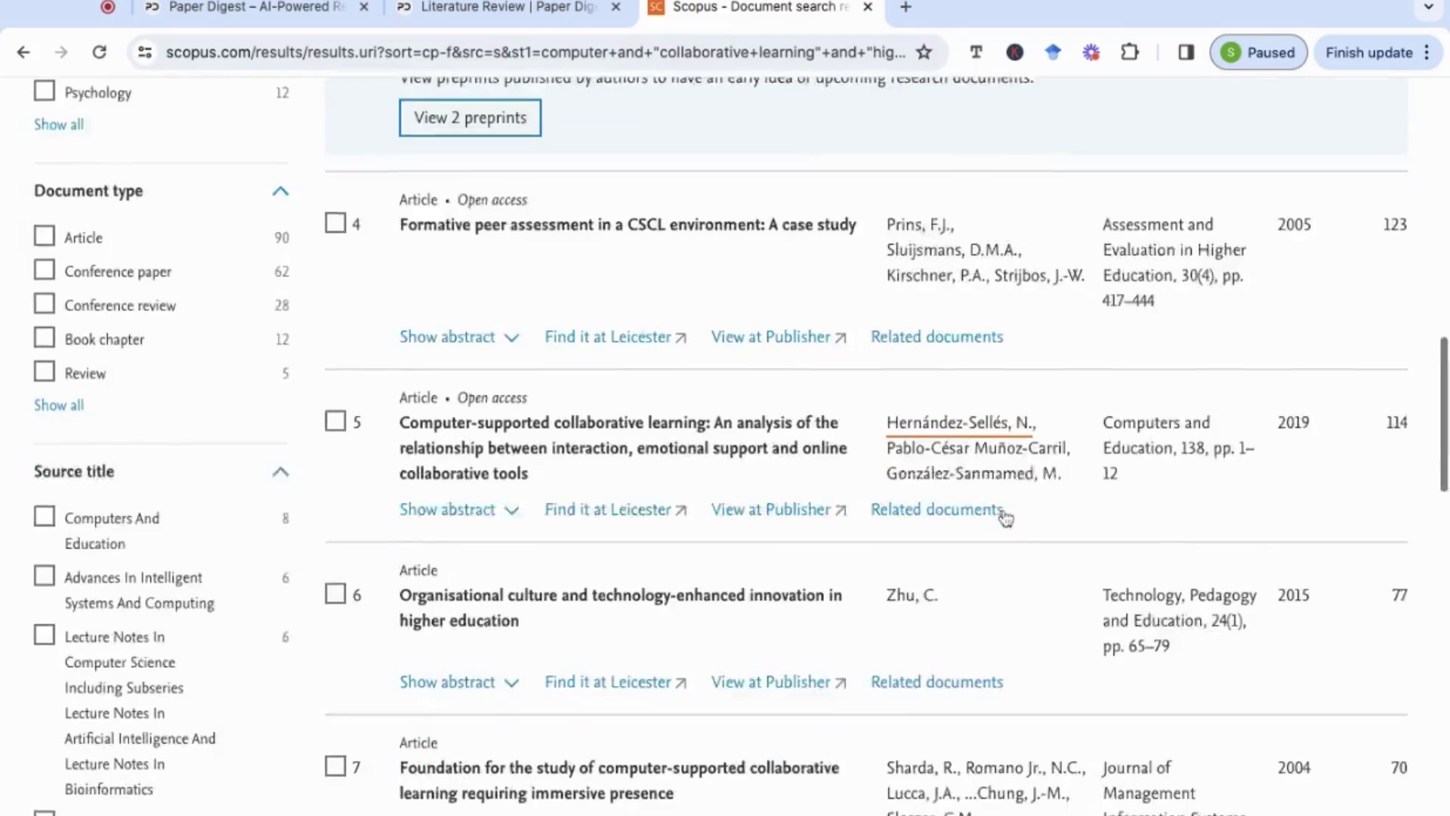
scroll(1005, 518, down, 2)
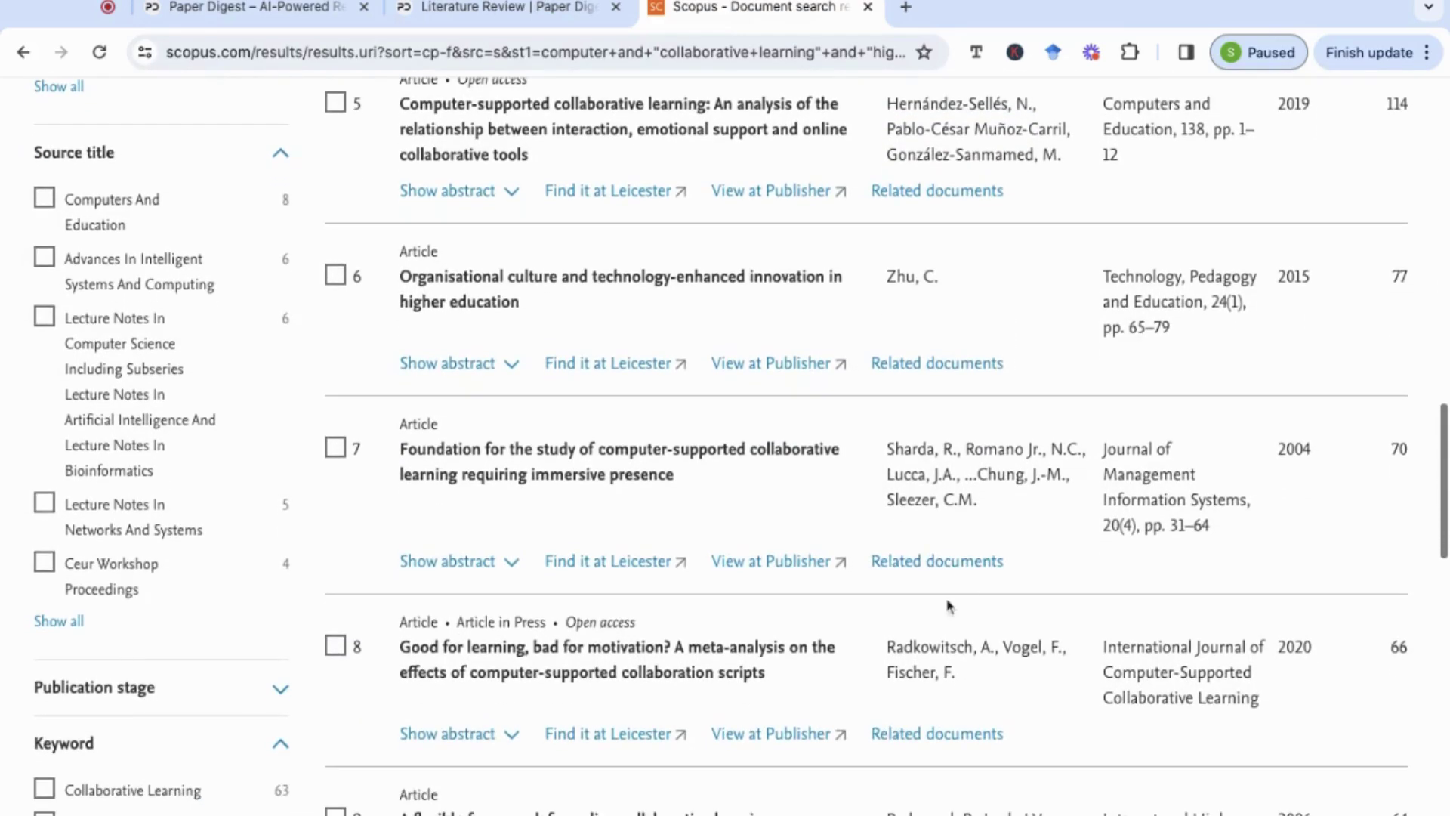
scroll(959, 649, down, 1)
scroll(963, 652, down, 3)
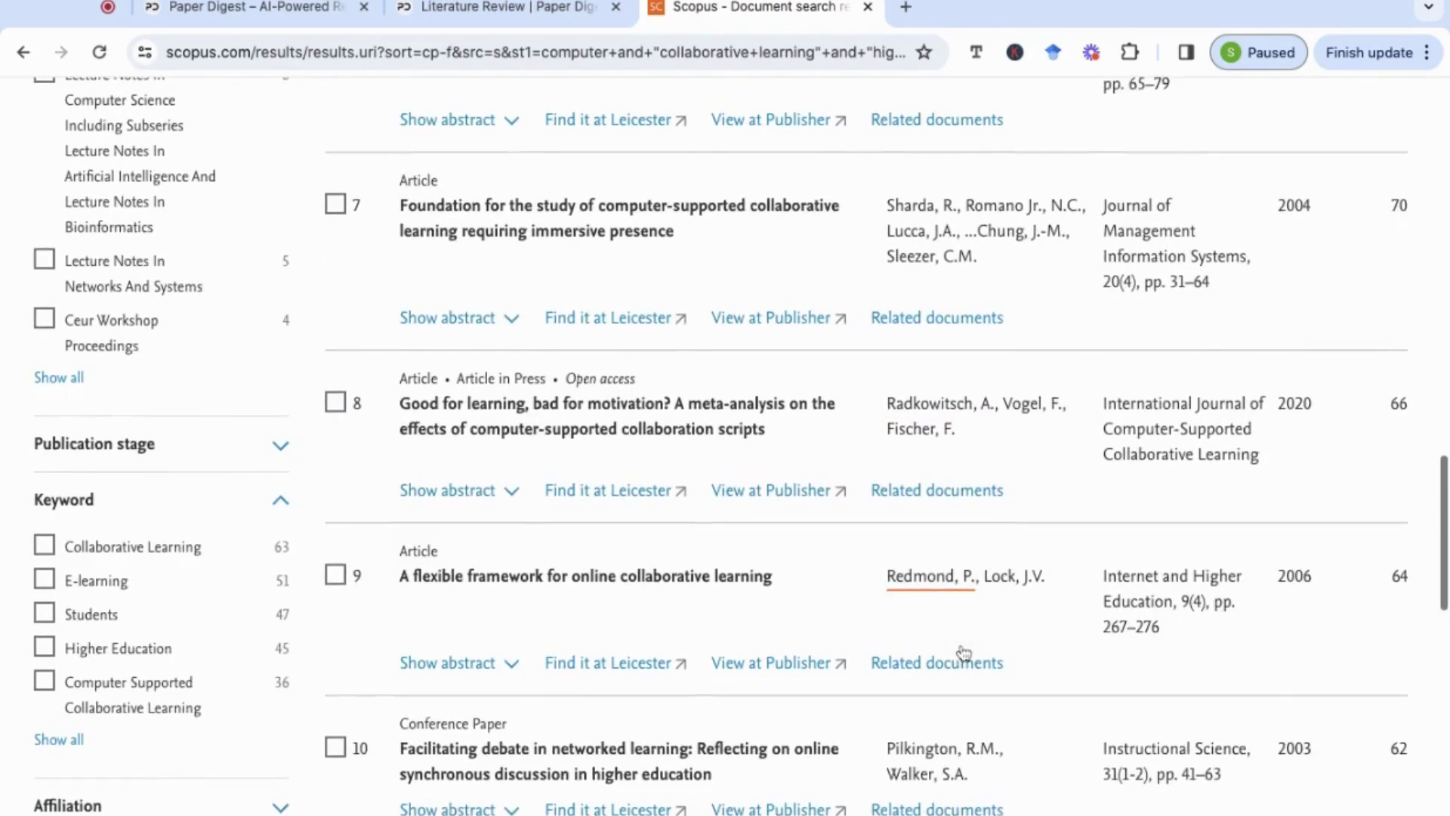
scroll(962, 653, down, 1)
scroll(941, 680, up, 8)
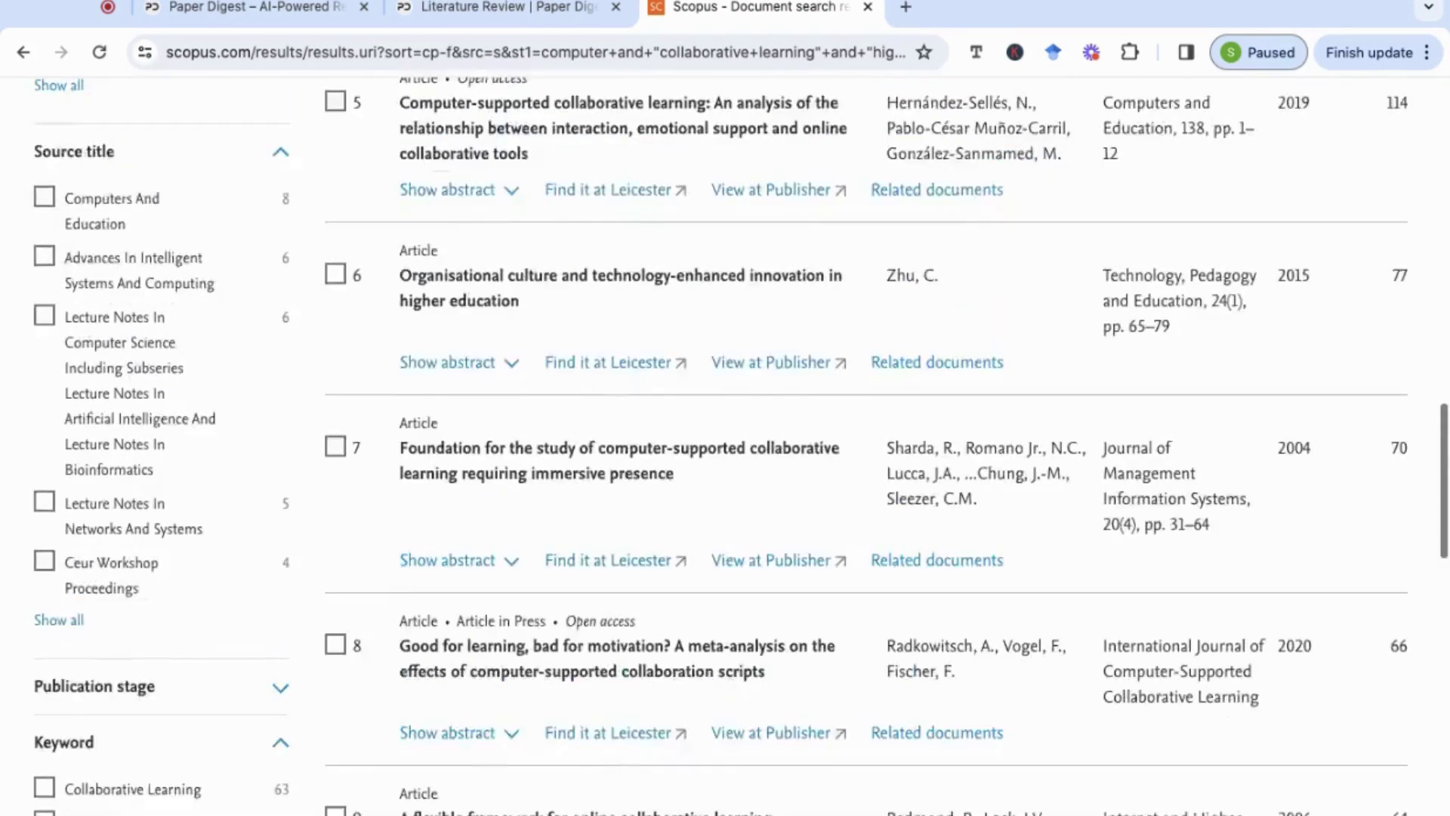
scroll(936, 676, up, 1)
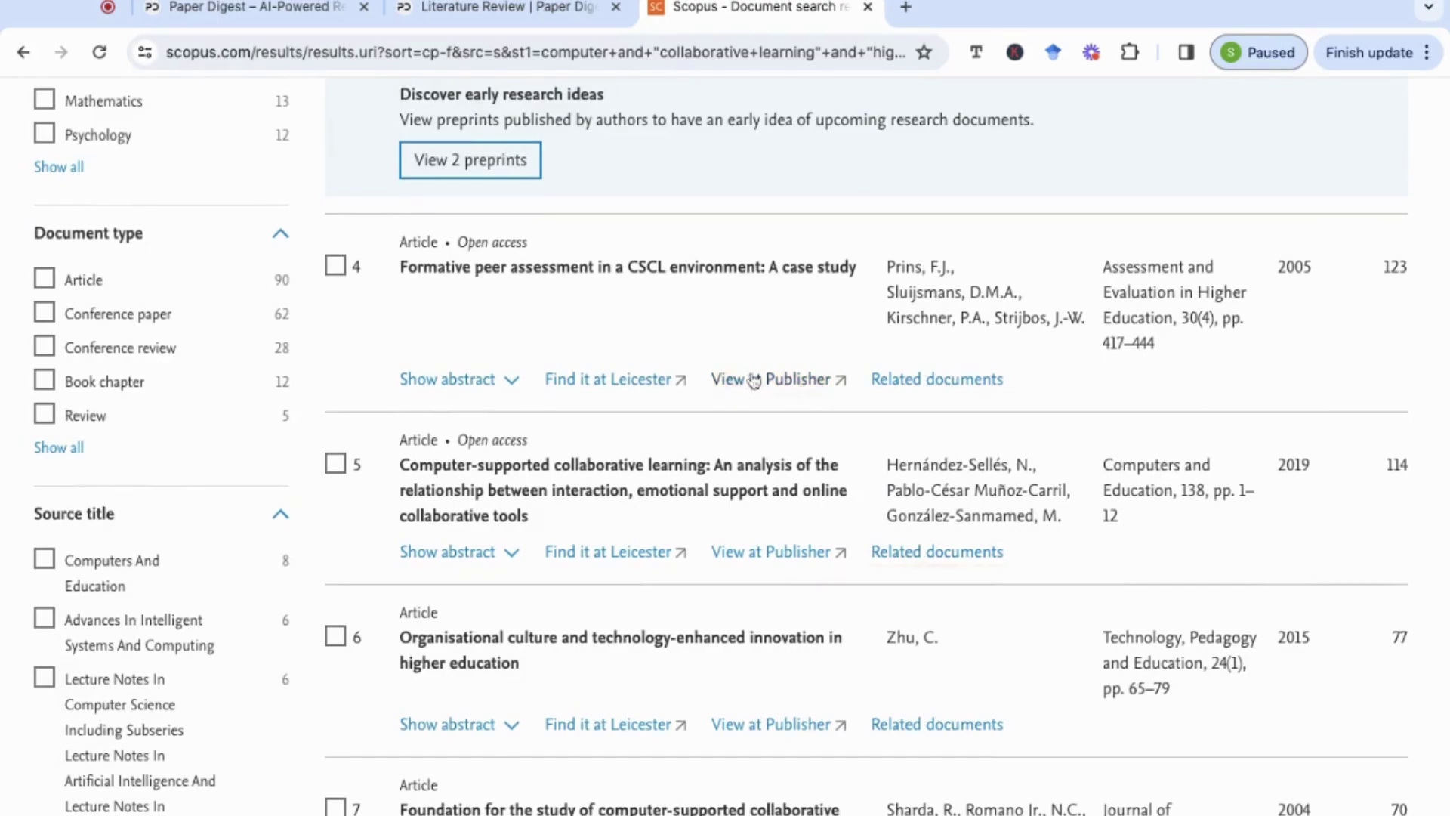
click(499, 14)
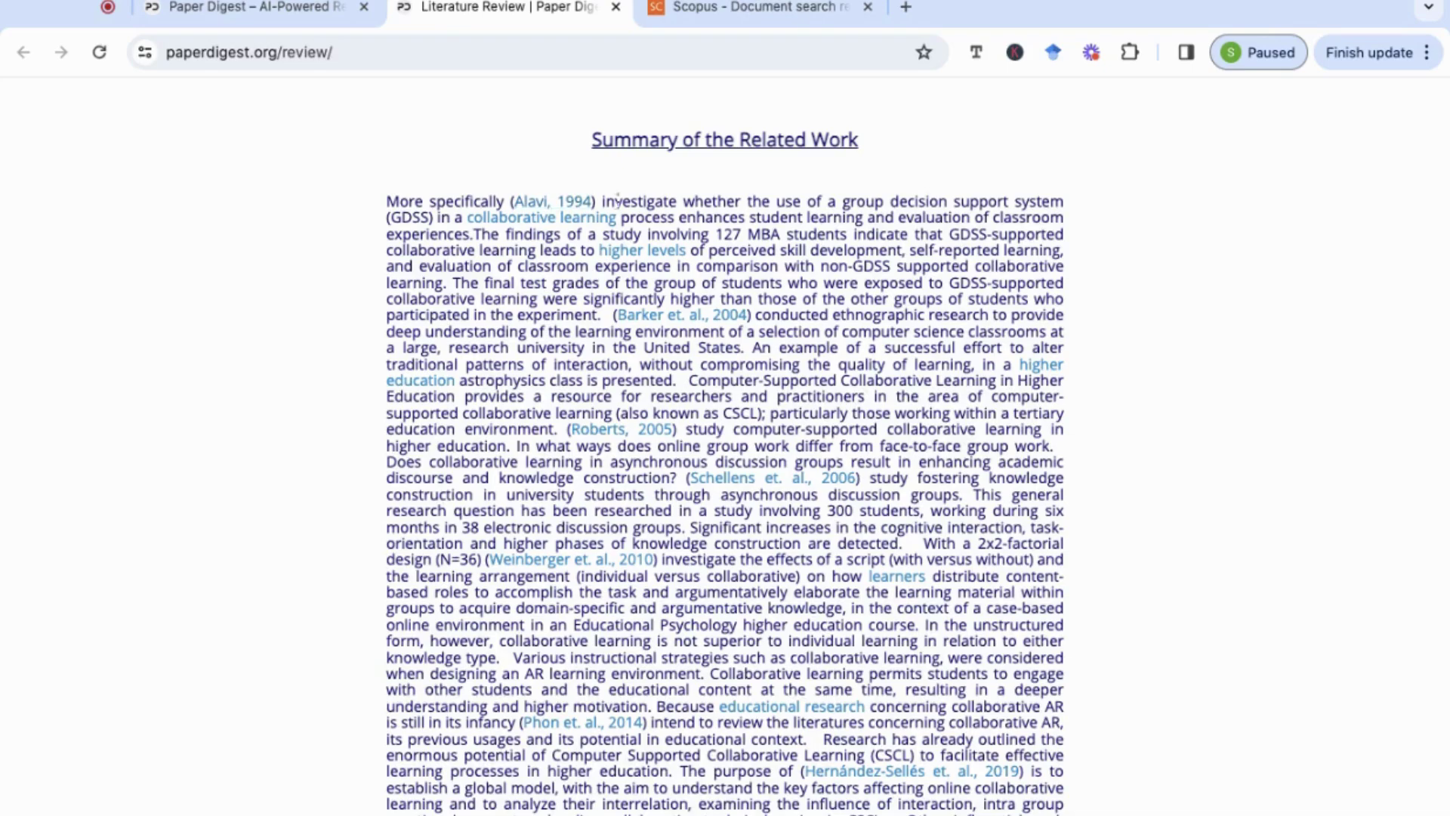
scroll(597, 338, down, 1)
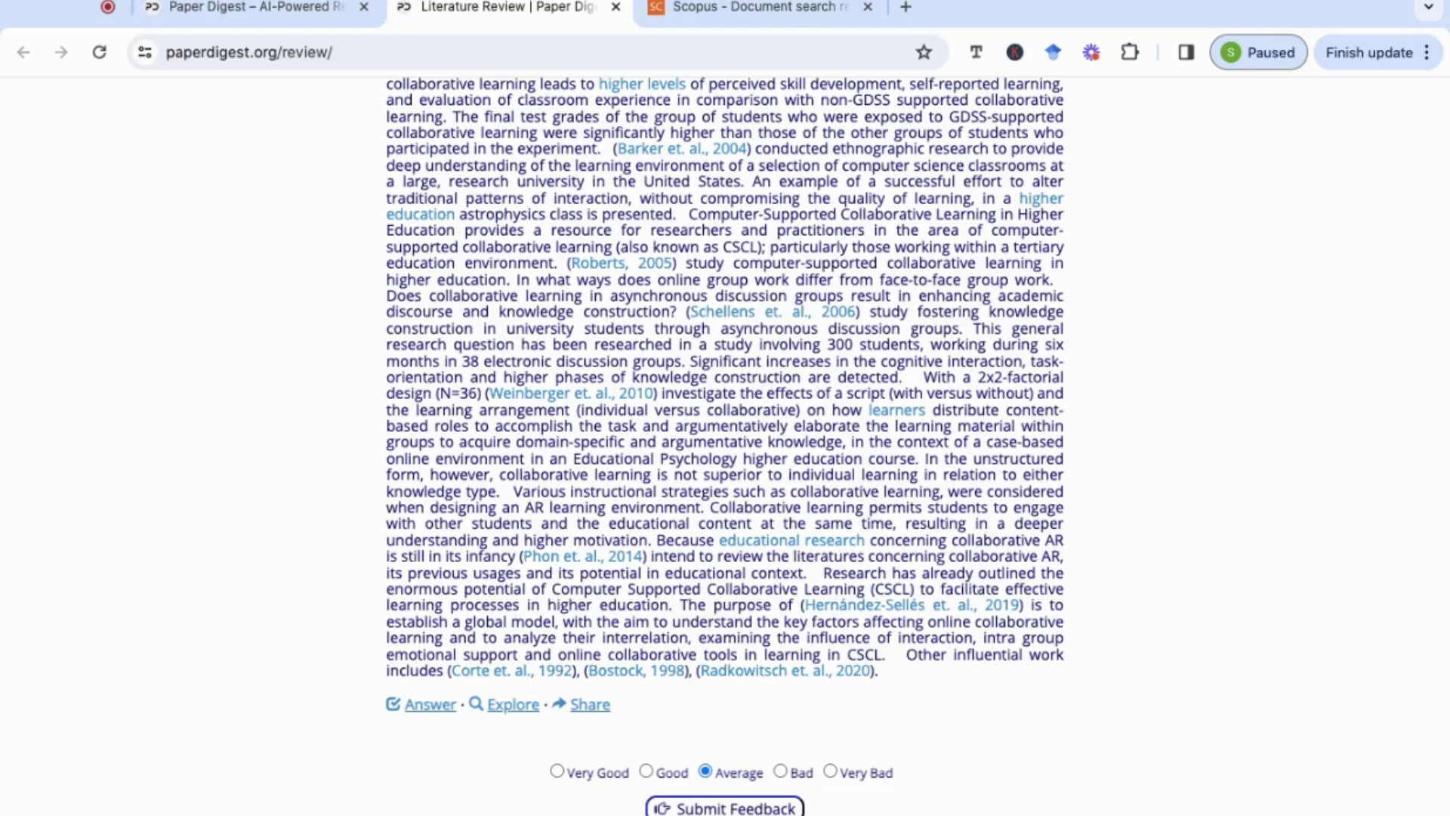
scroll(650, 349, down, 1)
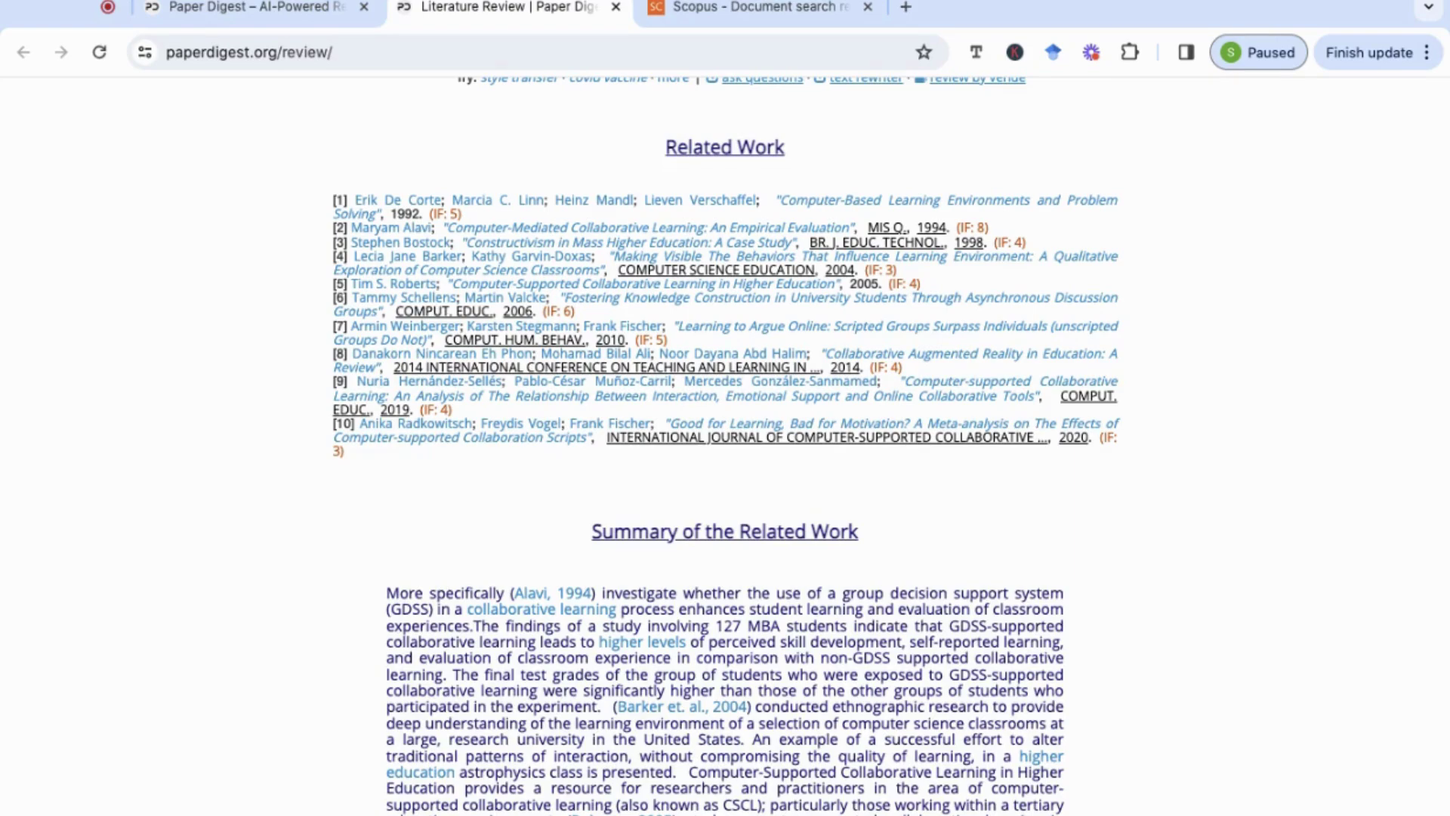
scroll(958, 377, up, 3)
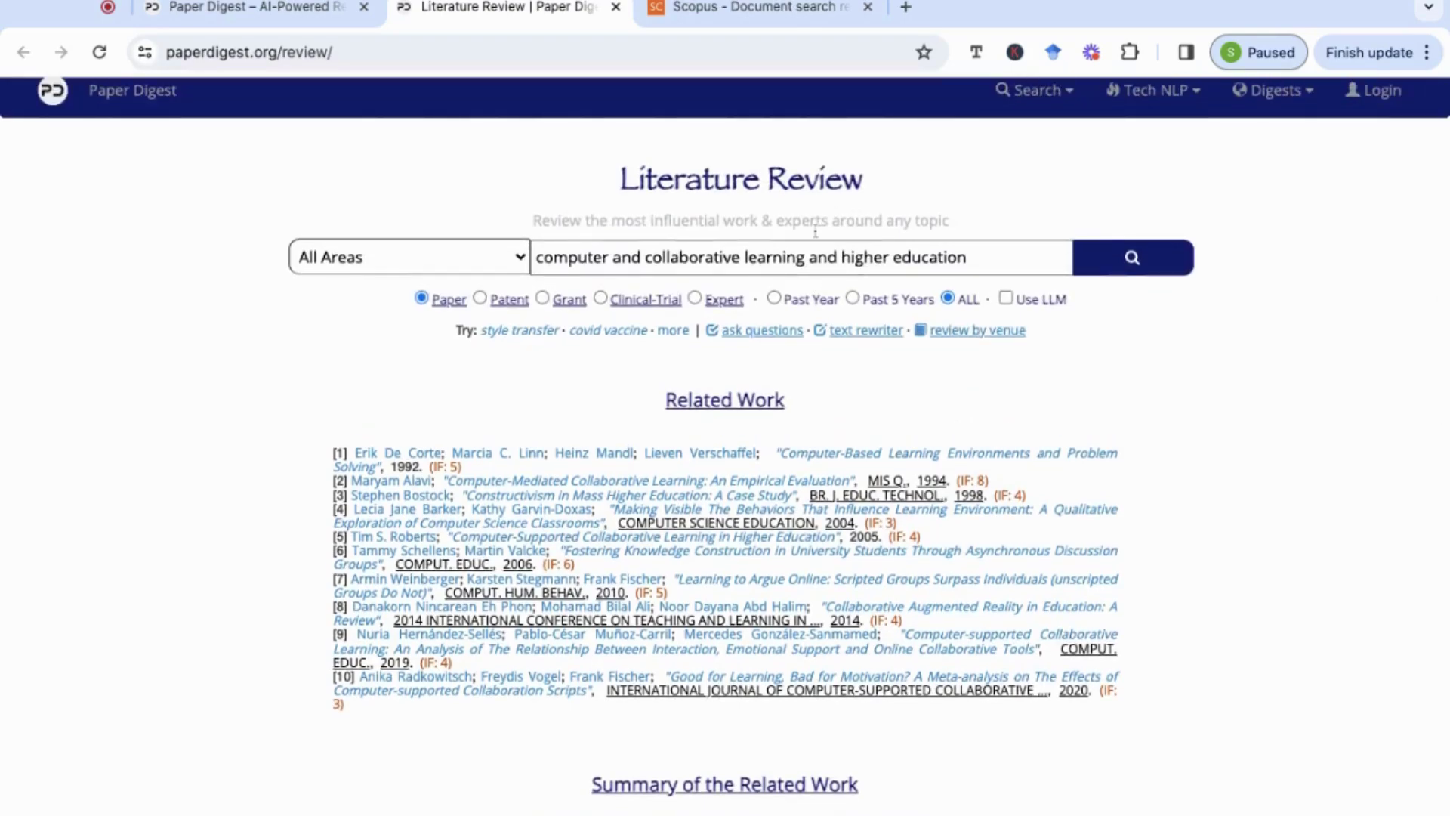